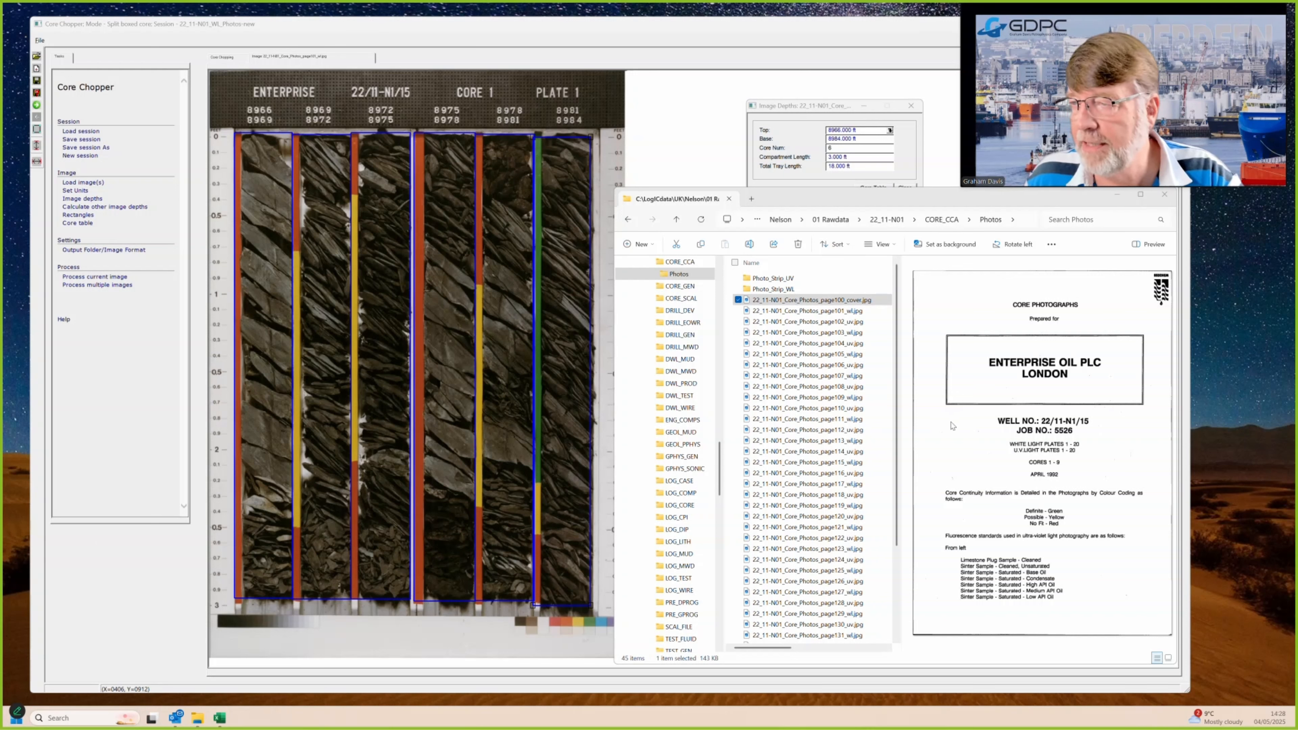
Step: Preview the core photo files from page101_wl to page108_uv, comparing the white-light and ultraviolet images of each plate
left_click(807, 310)
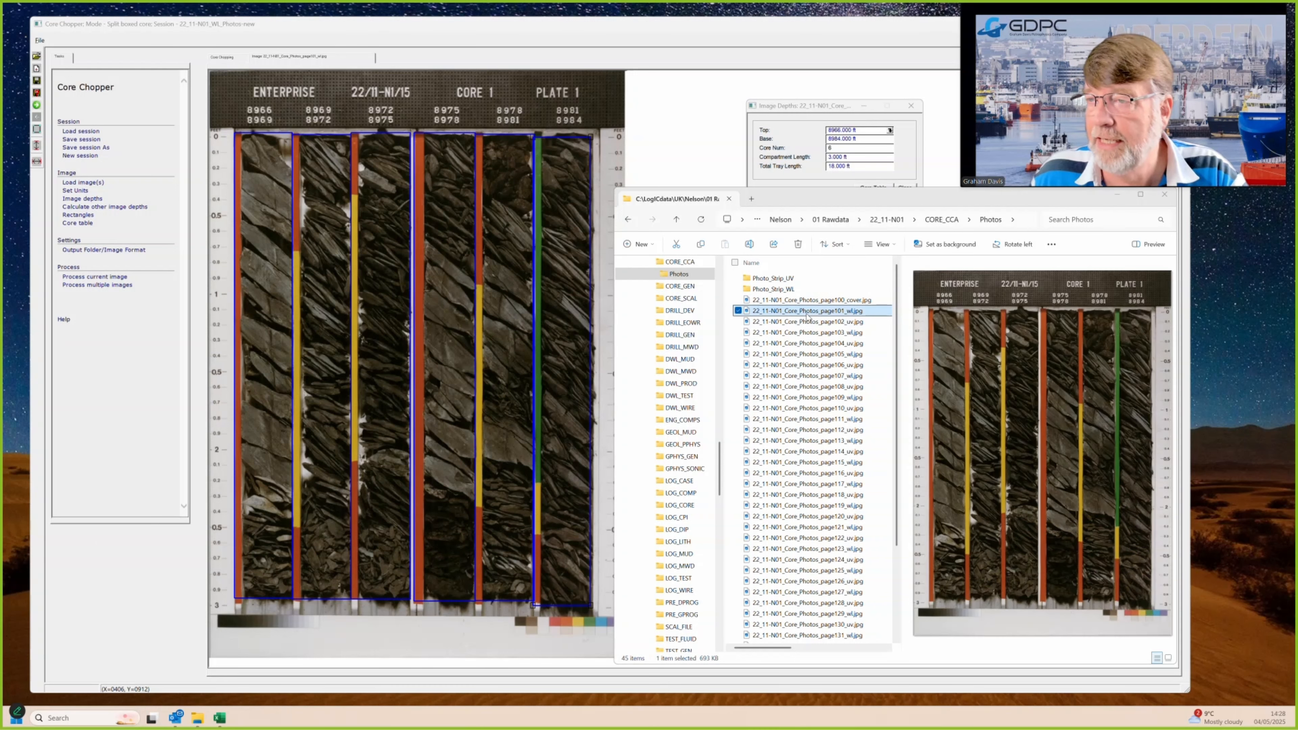
left_click(853, 323)
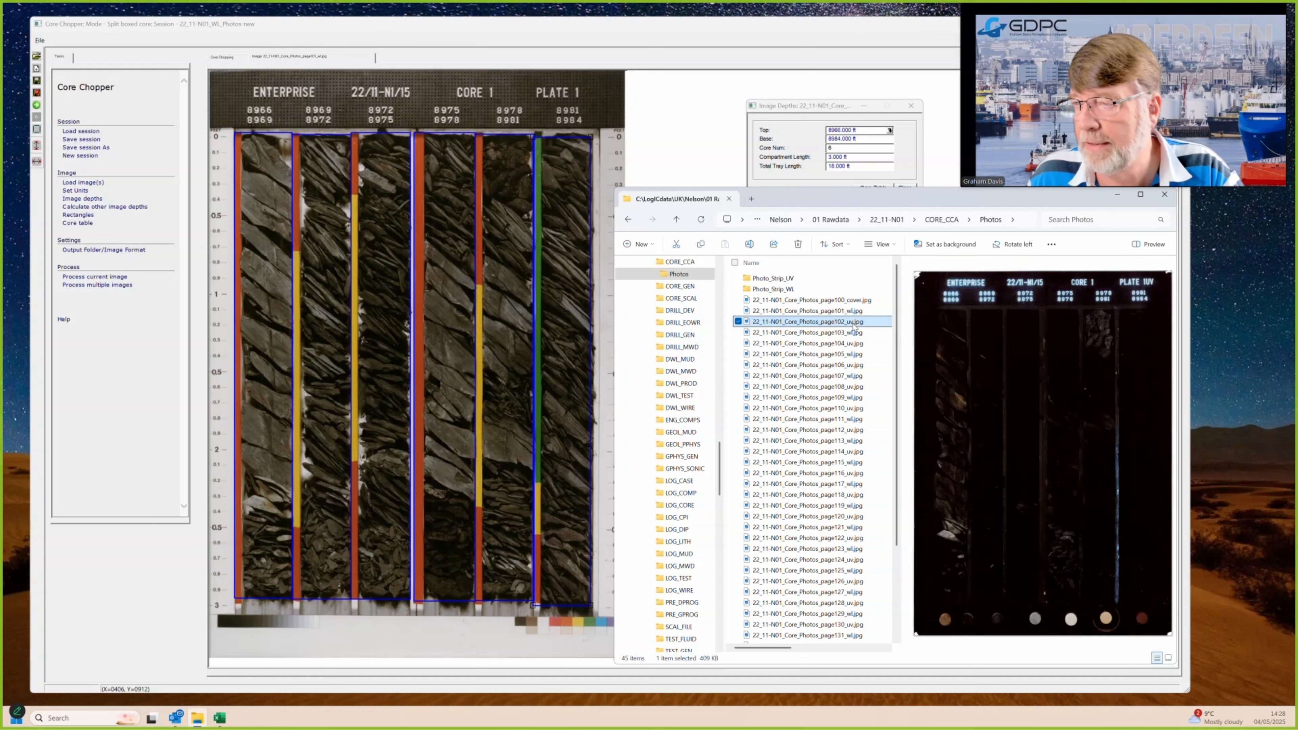
left_click(847, 311)
left_click(847, 321)
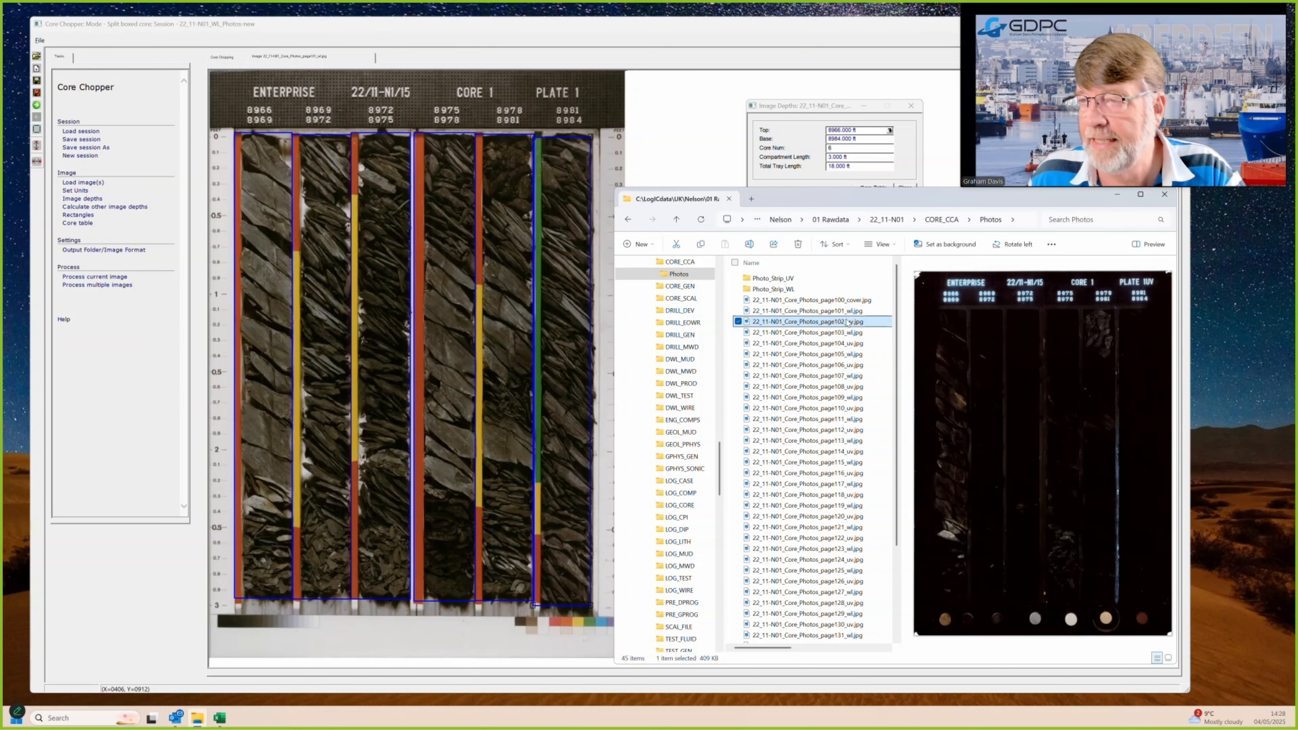
left_click(847, 333)
left_click(846, 344)
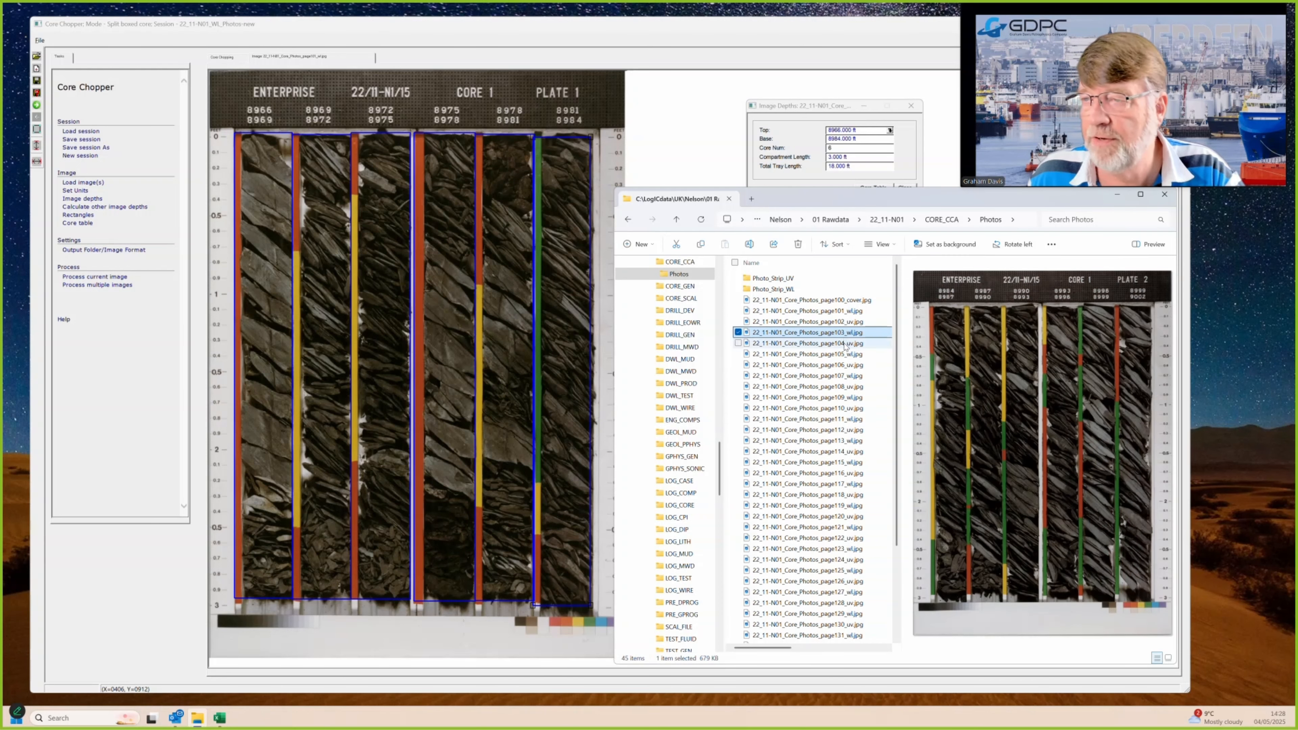
left_click(845, 354)
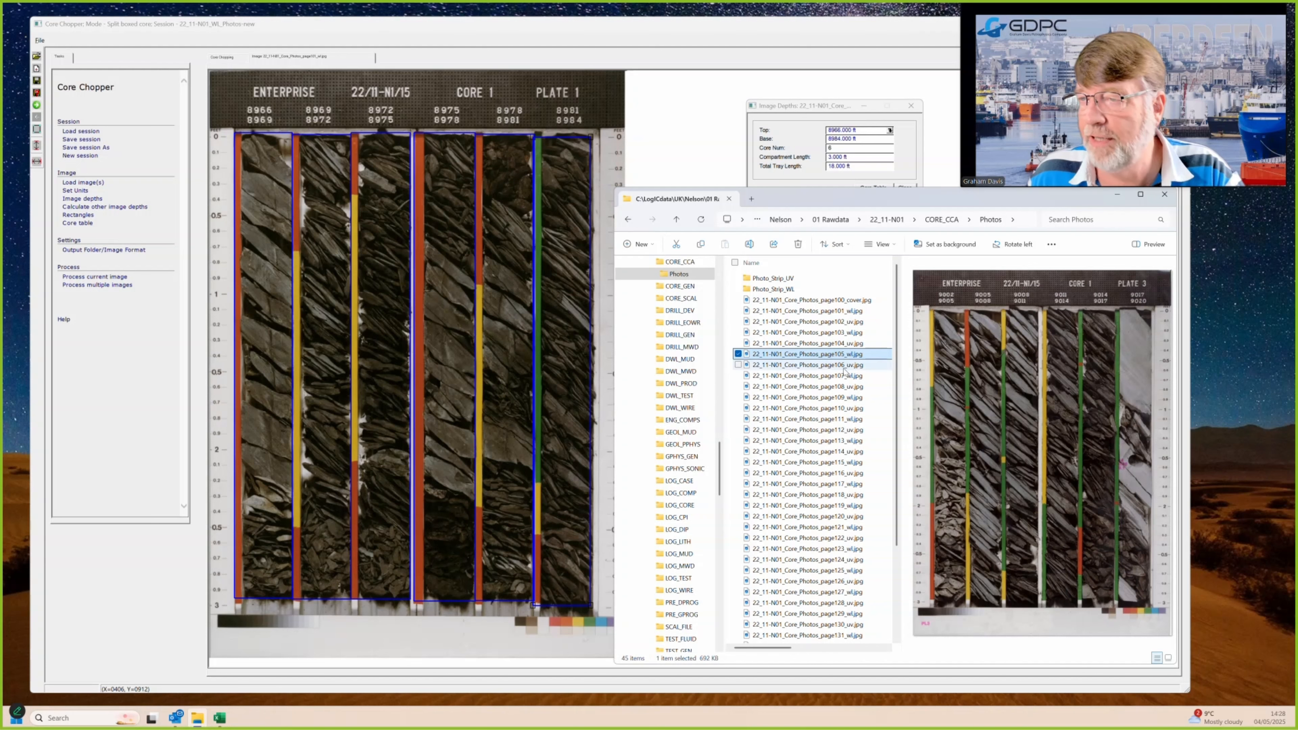
left_click(843, 366)
left_click(843, 387)
Step: Go back to the page101 and page102 photos and compare the white-light and UV pairs through page110_uv
left_click(842, 322)
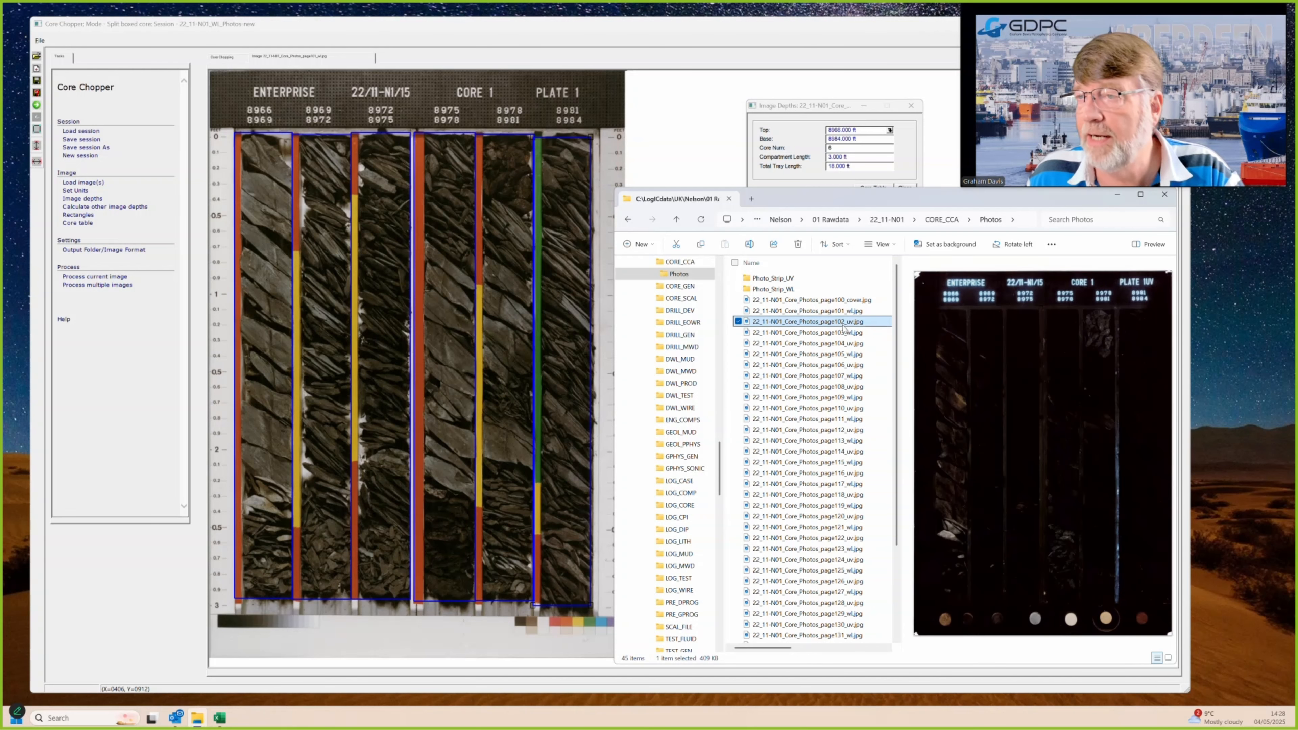
left_click(841, 312)
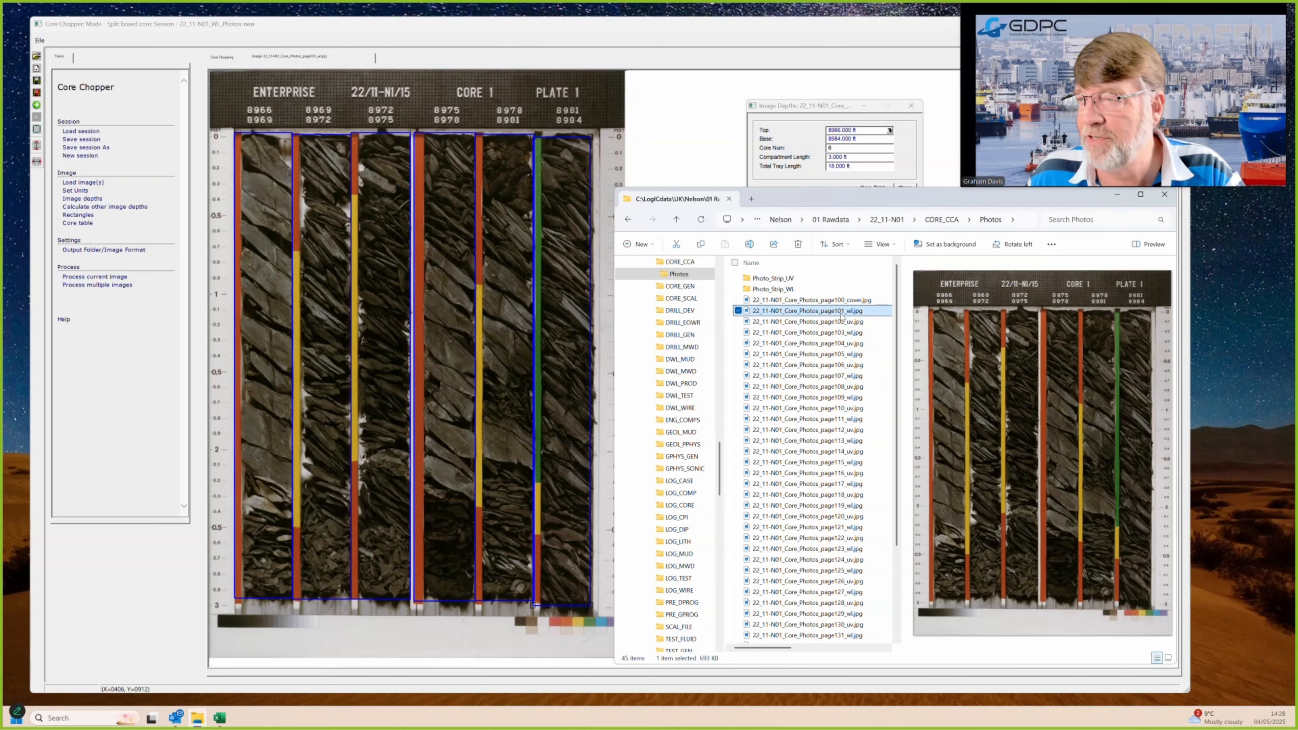
left_click(842, 321)
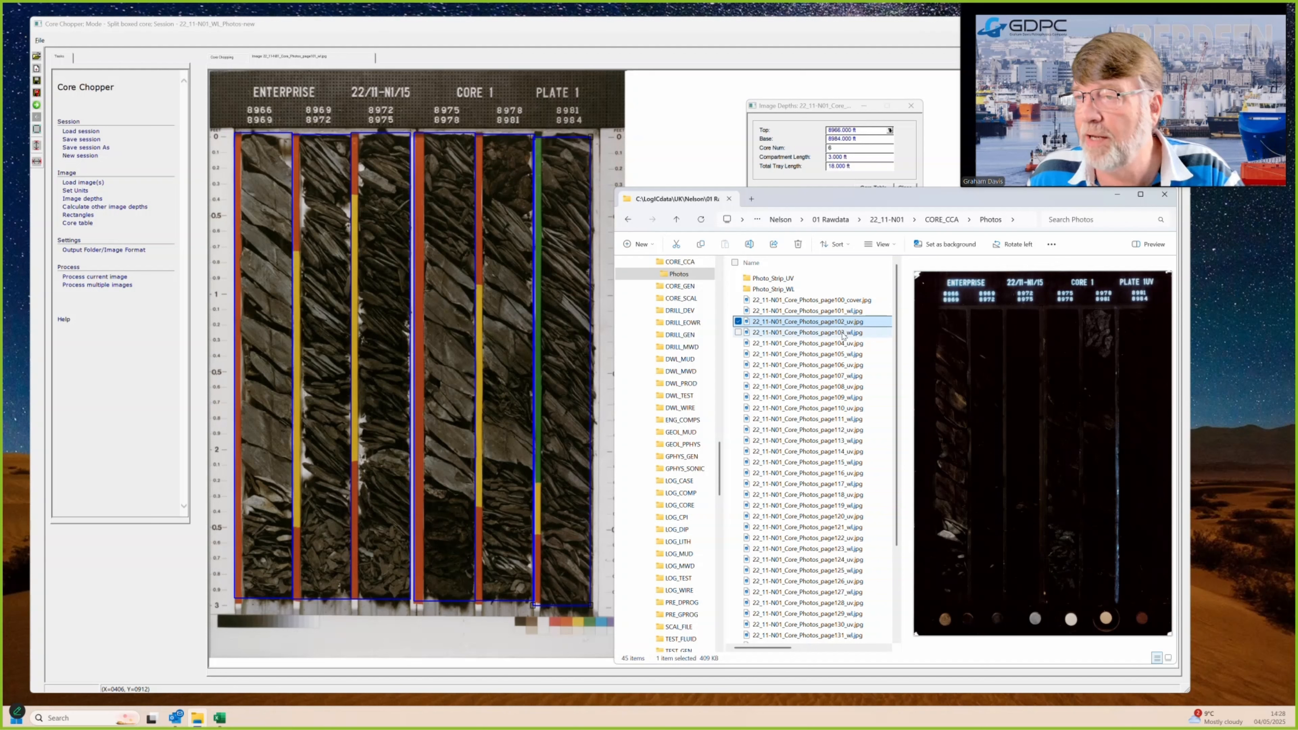
left_click(843, 333)
left_click(843, 343)
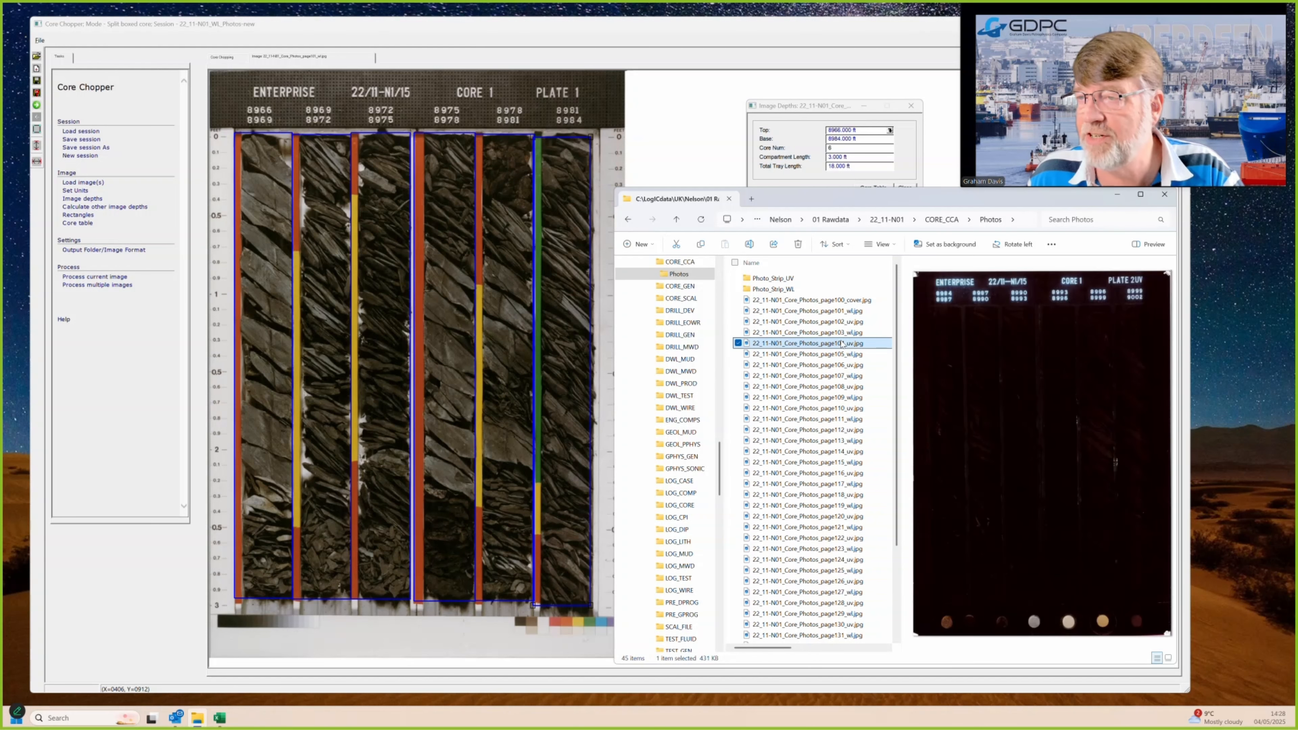
left_click(842, 365)
left_click(841, 375)
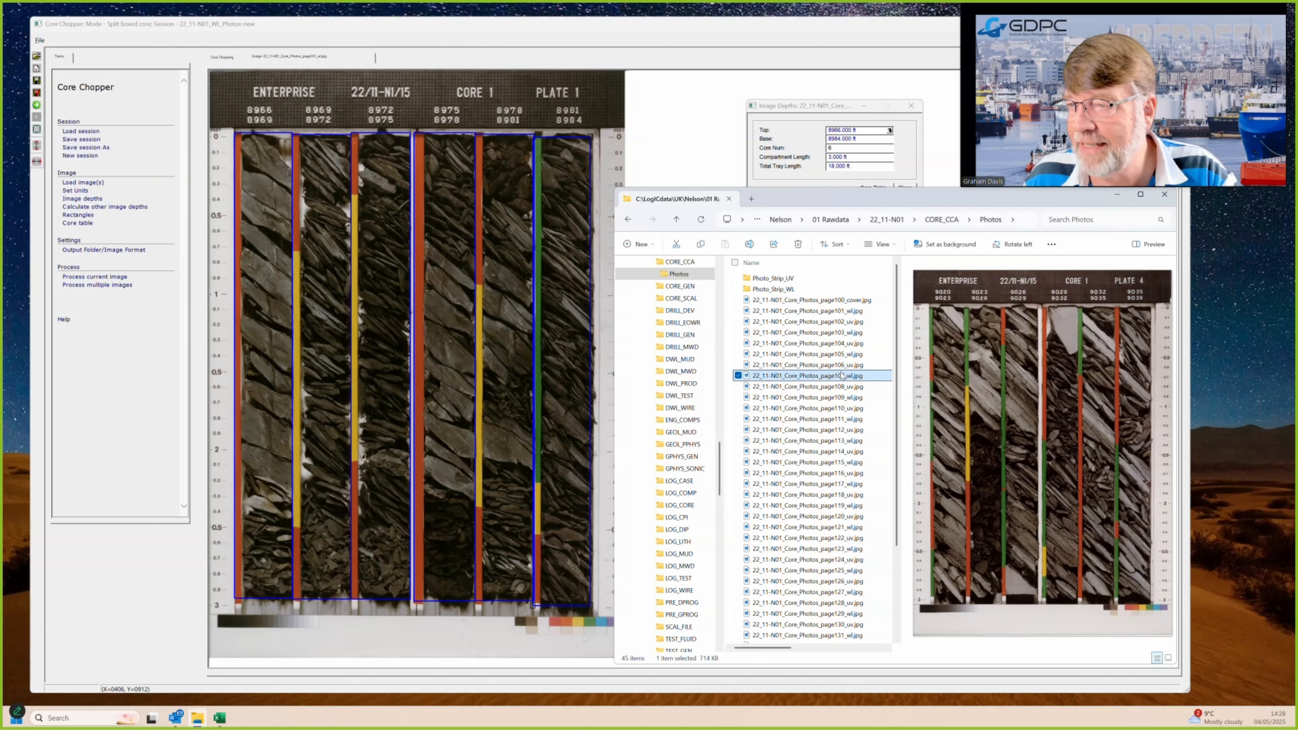
left_click(841, 386)
left_click(841, 397)
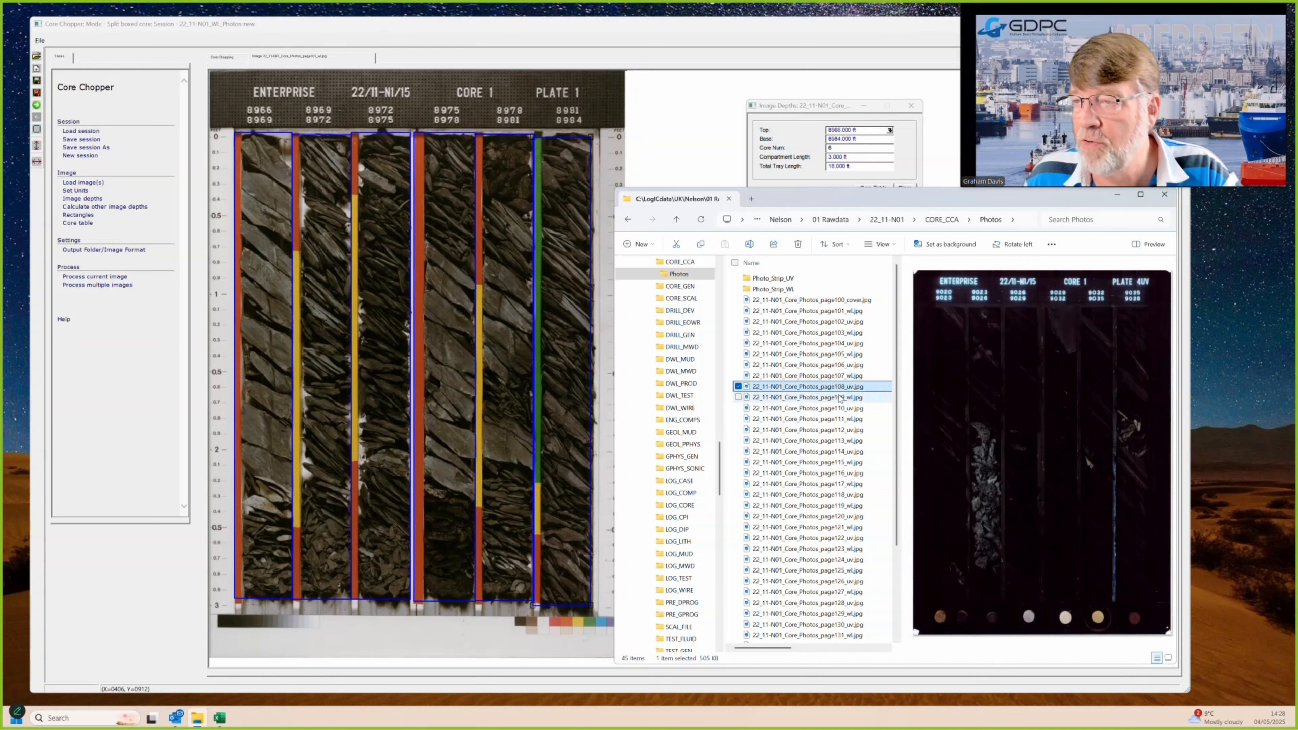
left_click(843, 408)
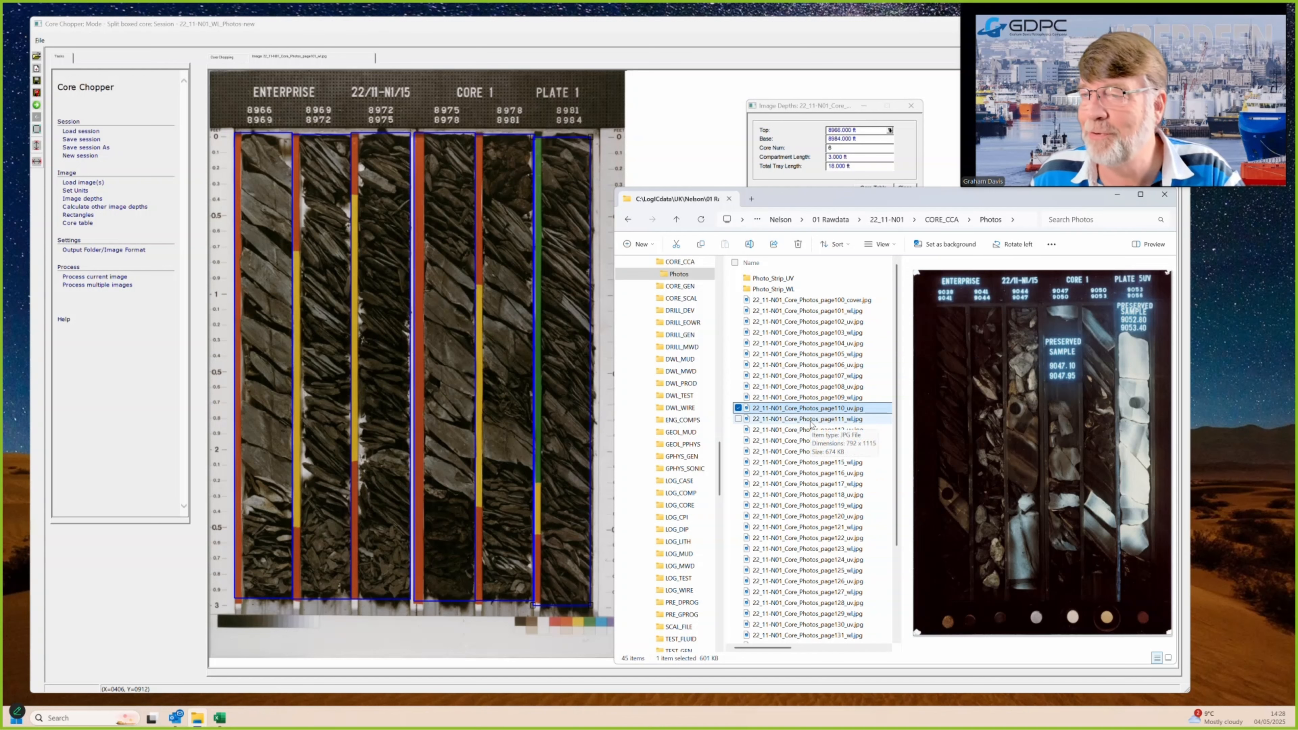
Step: Examine the preserved-sample plates in the core photos from page111_wl to page116_uv
left_click(811, 421)
left_click(842, 430)
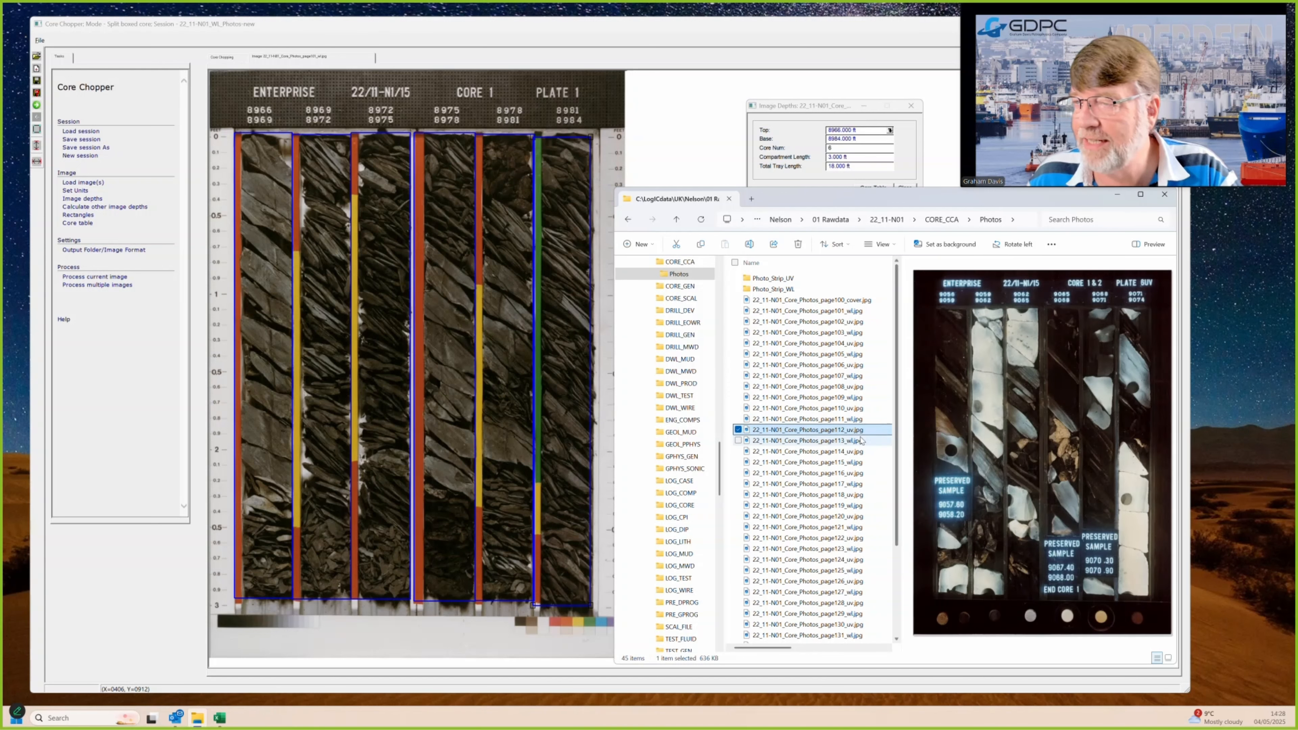
left_click(814, 421)
left_click(815, 431)
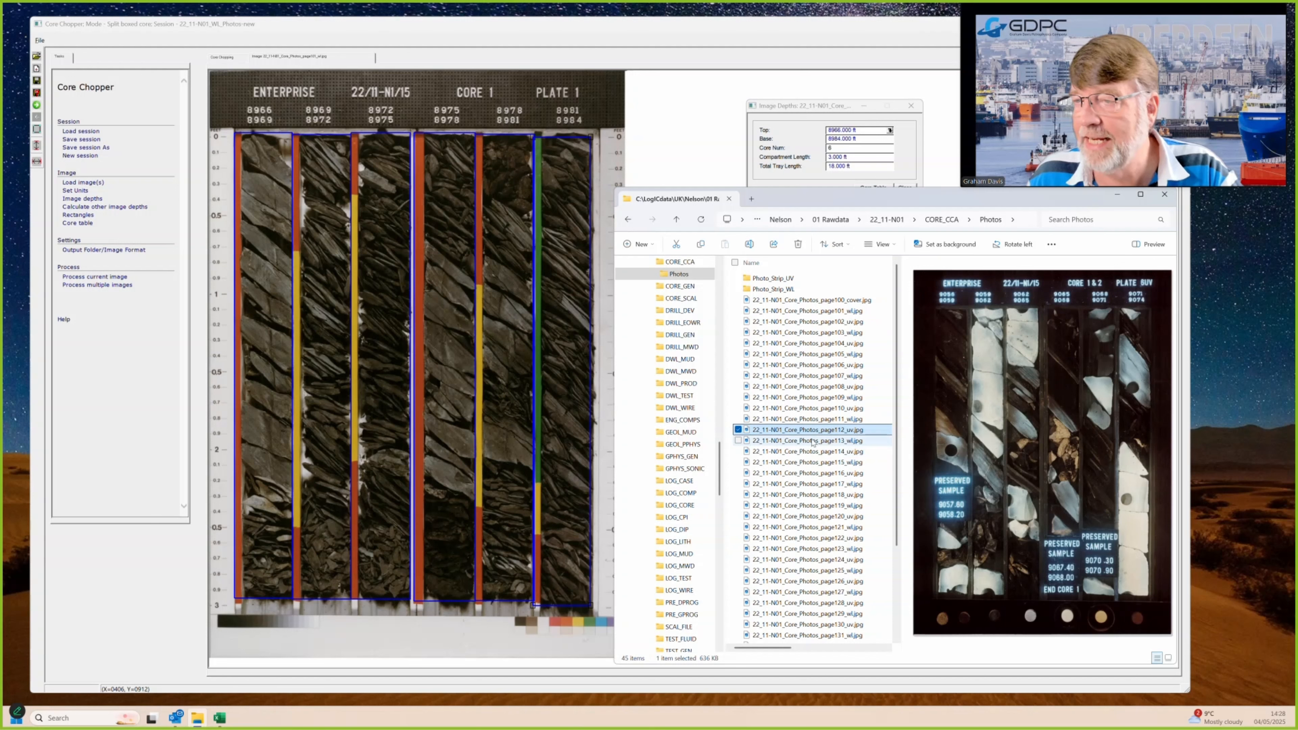
left_click(809, 452)
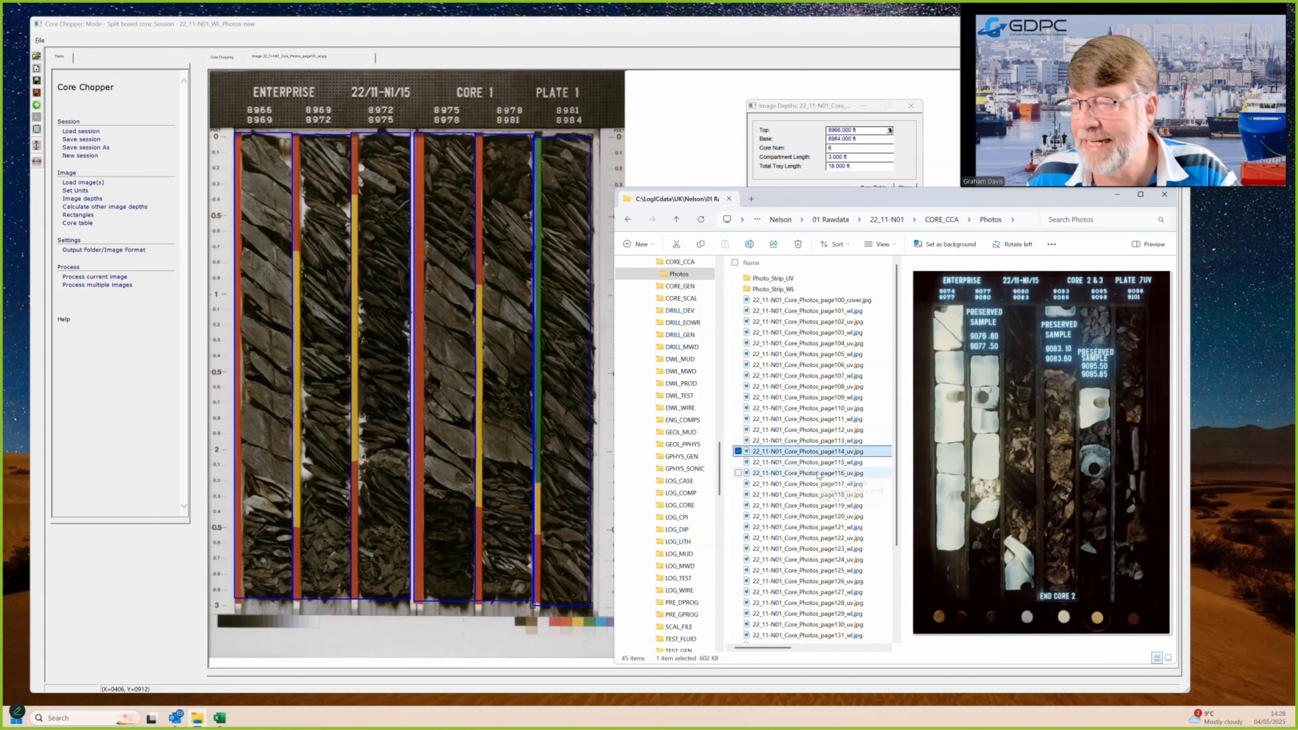
left_click(837, 473)
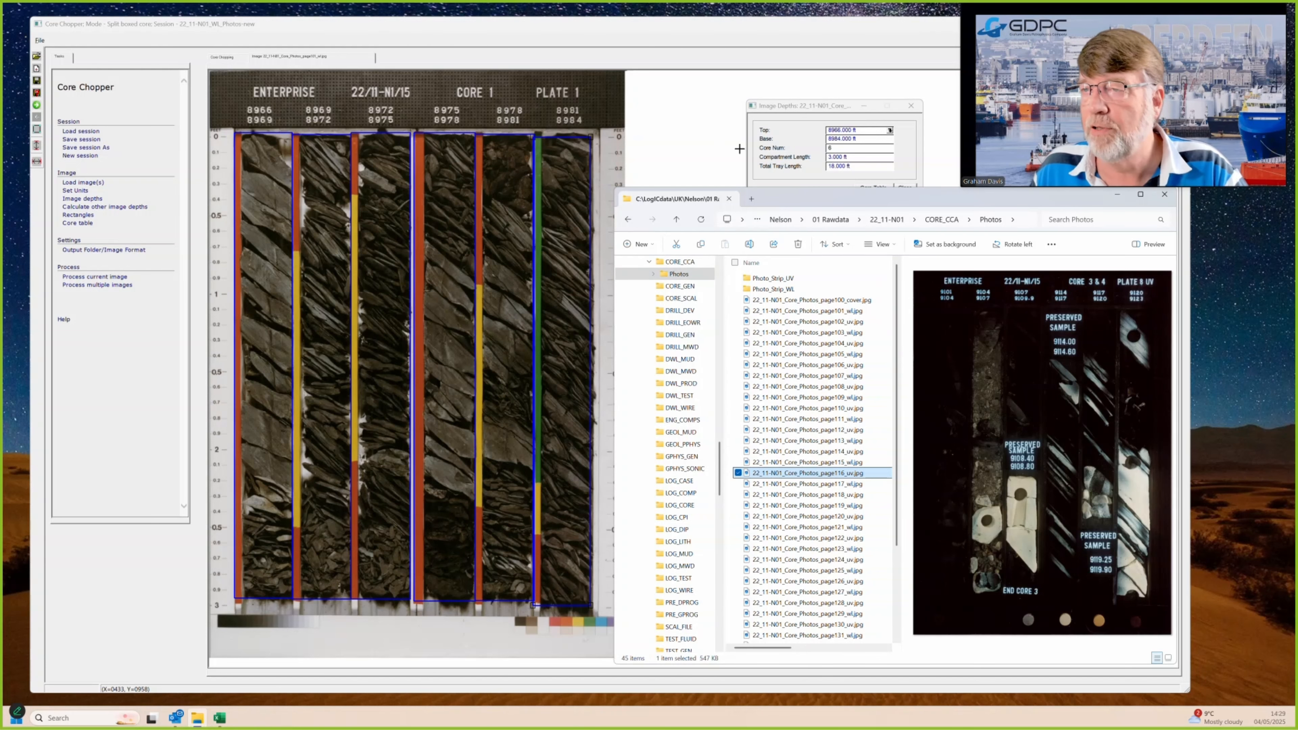
Step: Switch to Core Chopper and review the rectangles and depth tables of plates 2 to 4, finishing on plate 1
left_click(687, 70)
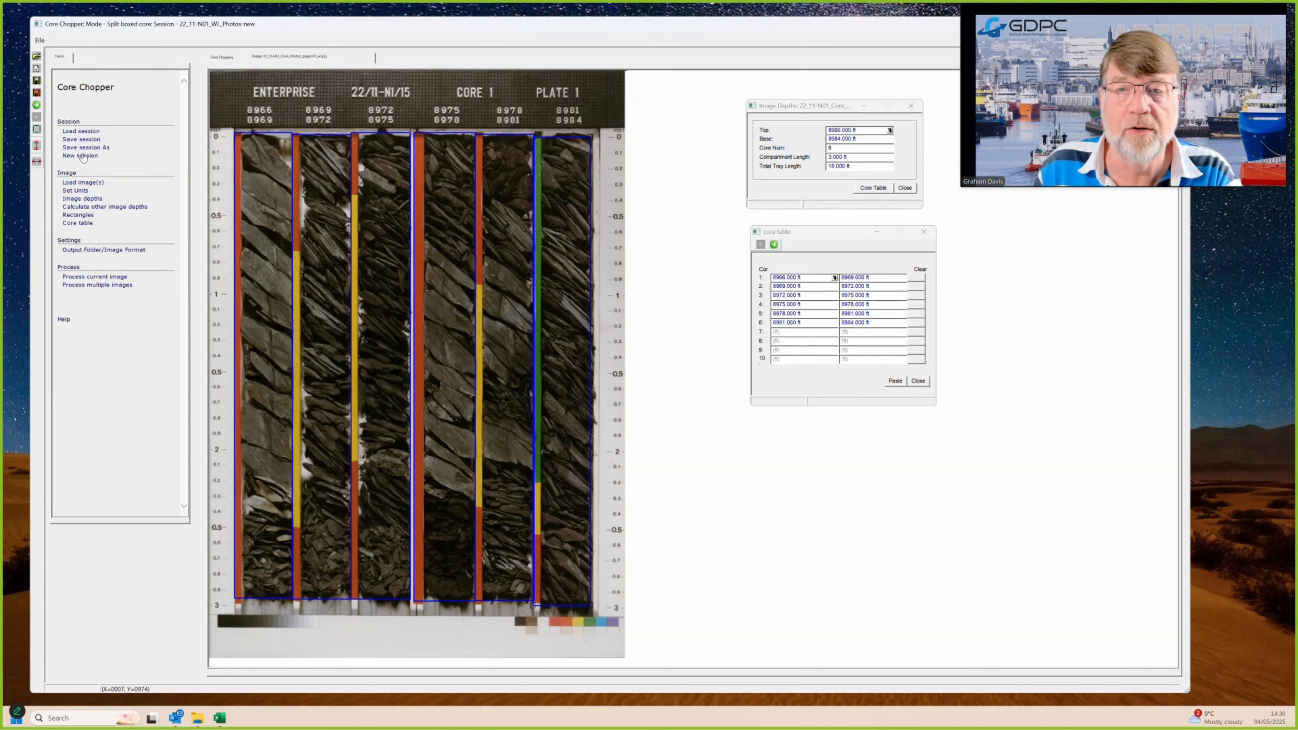
left_click(36, 105)
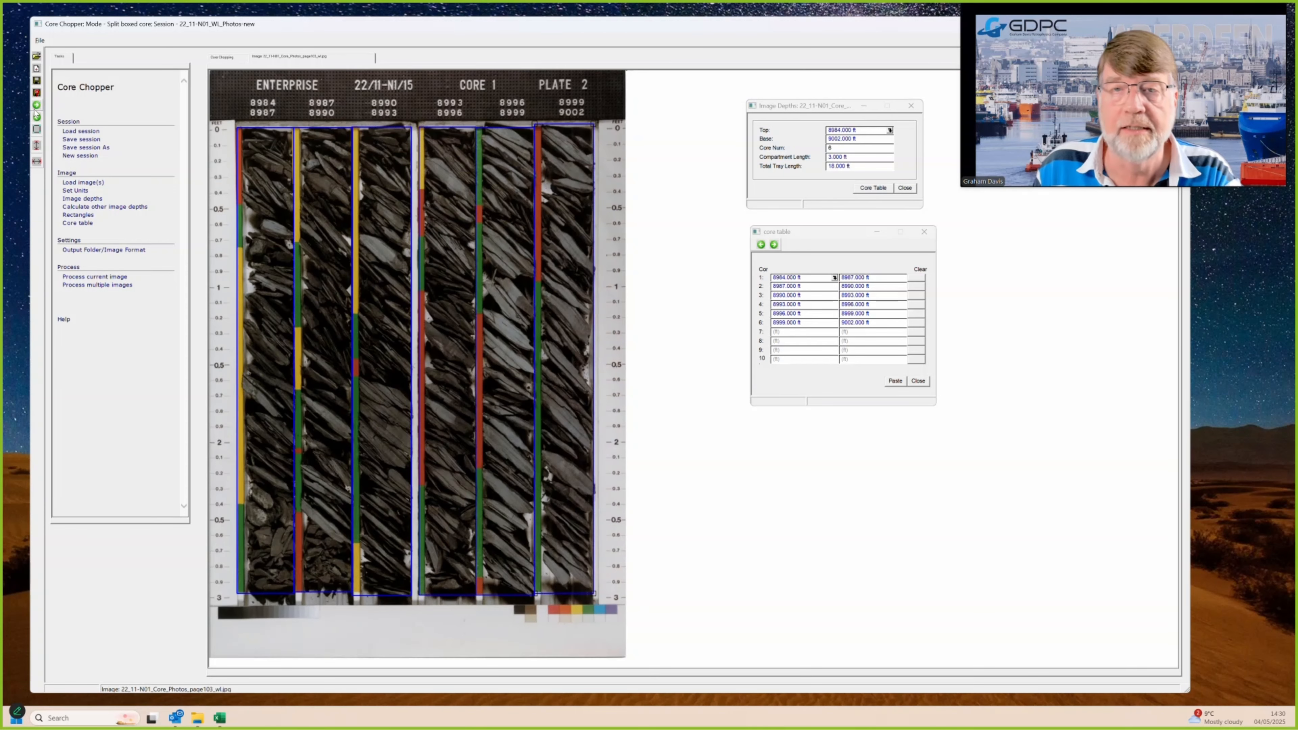
left_click(36, 106)
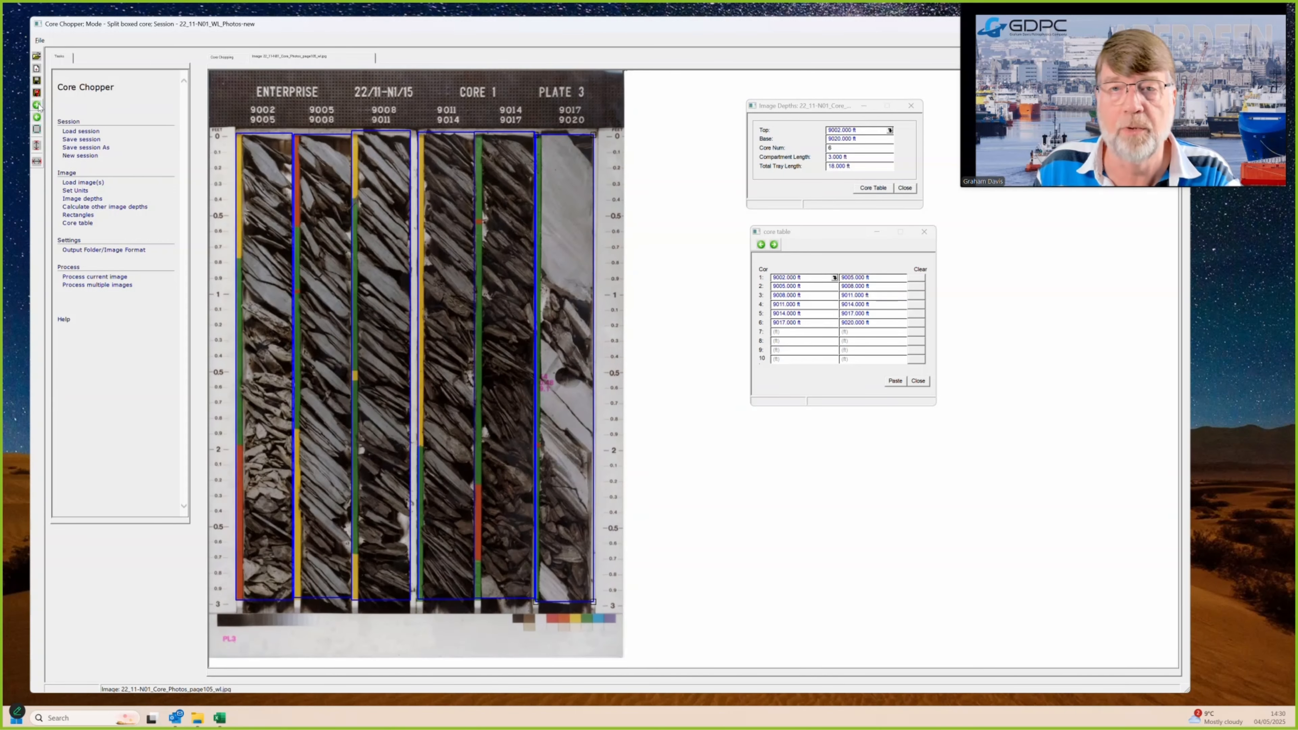
left_click(36, 106)
left_click(37, 118)
left_click(37, 118)
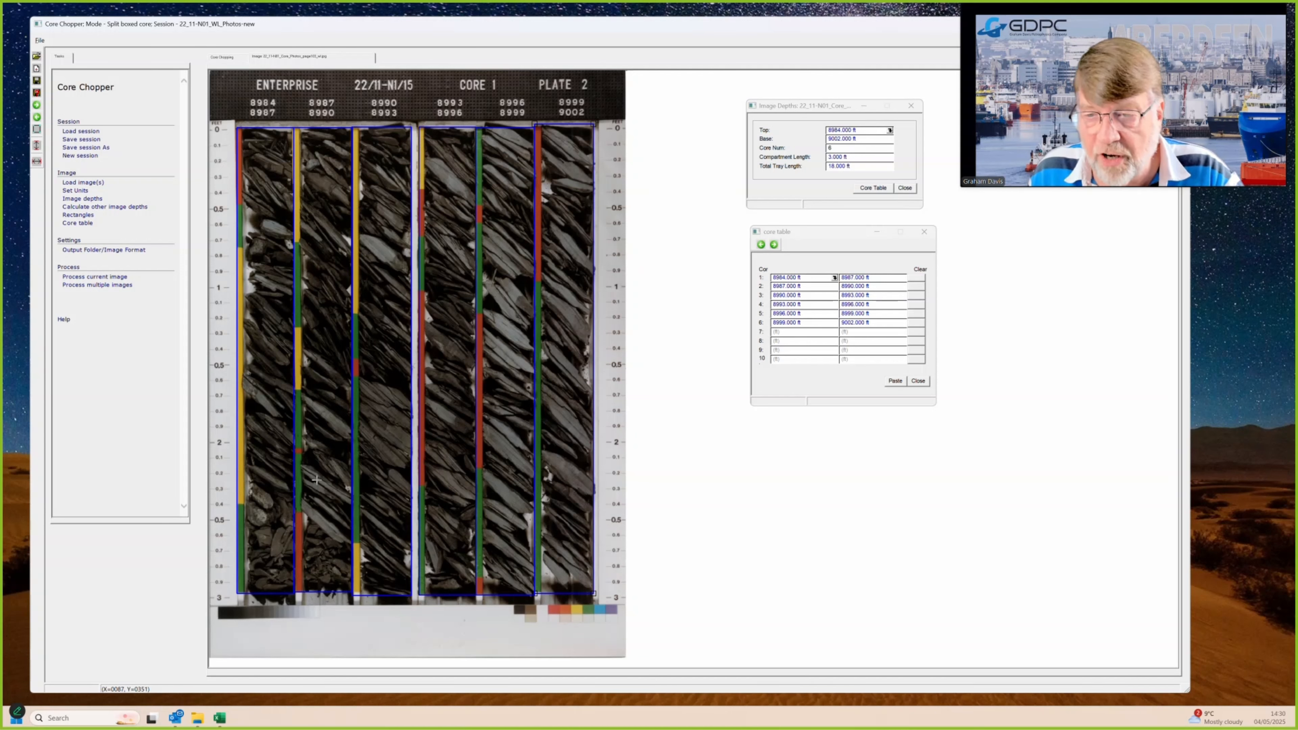
left_click(37, 116)
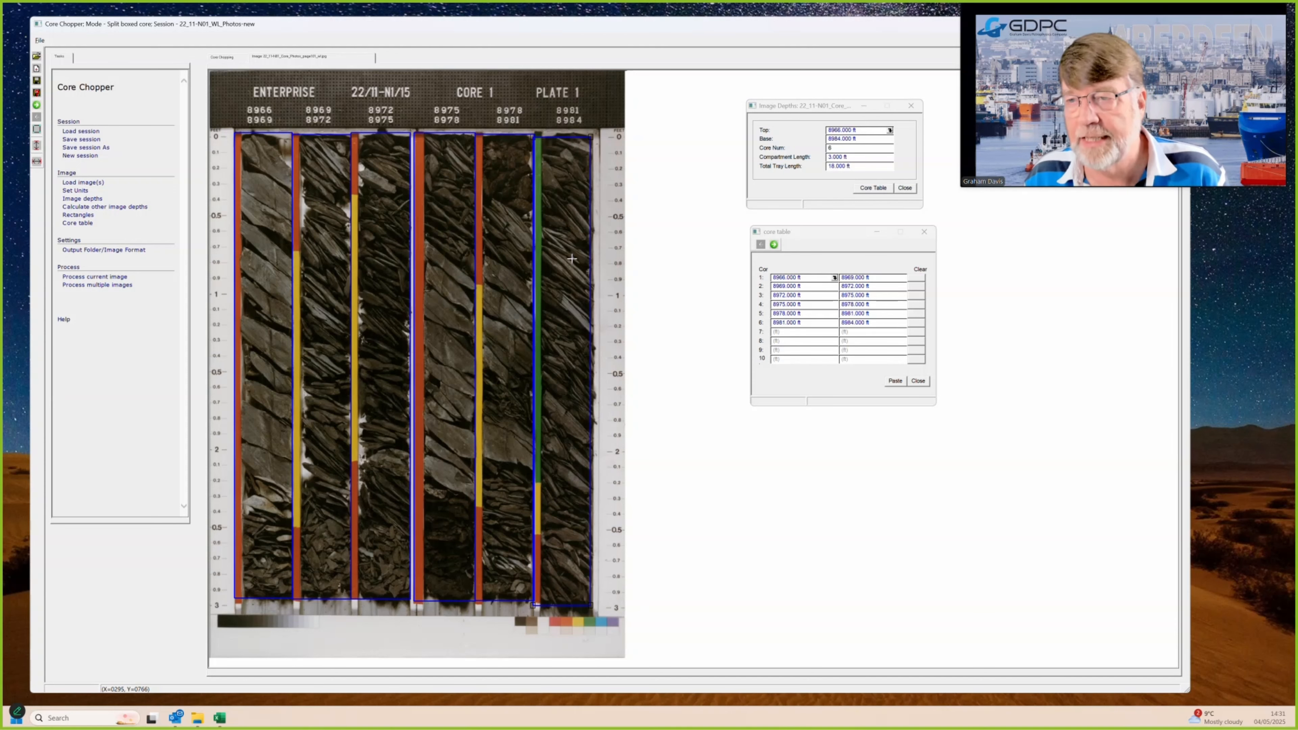
Step: Fit the sixth rectangle on plate 1 to the 8981–8984 ft core and process the current image
mouse_move(572, 258)
left_mouse_down()
mouse_move(698, 249)
mouse_move(646, 277)
mouse_move(558, 252)
mouse_move(573, 257)
left_mouse_up()
key("Left")
key("Left")
key("Left")
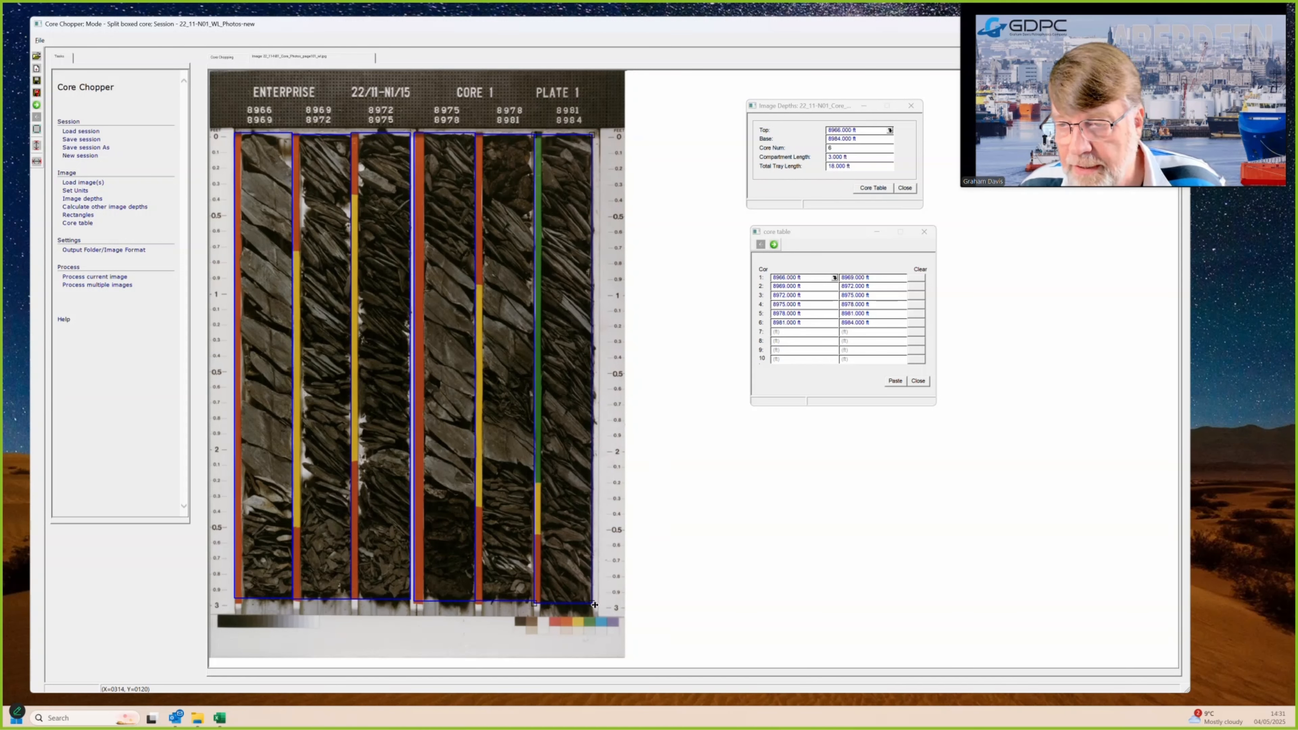
mouse_move(595, 607)
left_mouse_down()
mouse_move(649, 594)
mouse_move(630, 610)
mouse_move(610, 591)
mouse_move(596, 606)
left_mouse_up()
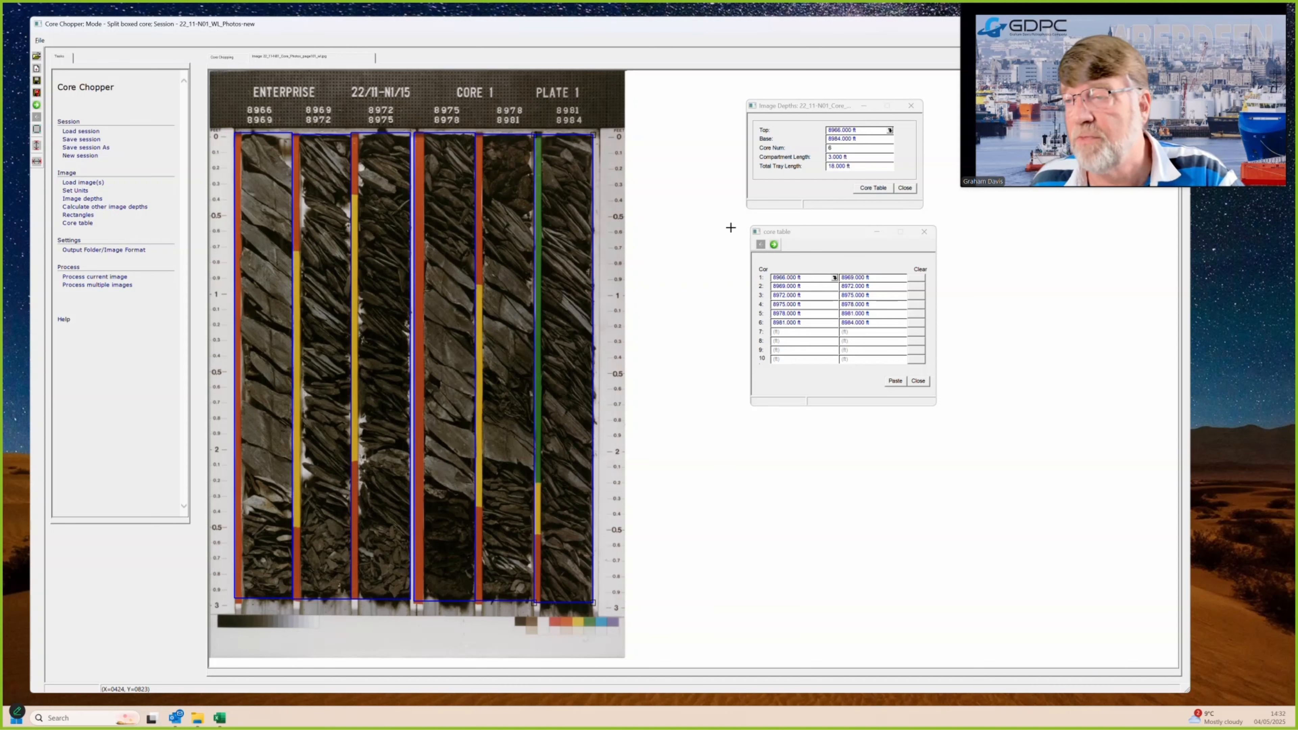
left_click(84, 276)
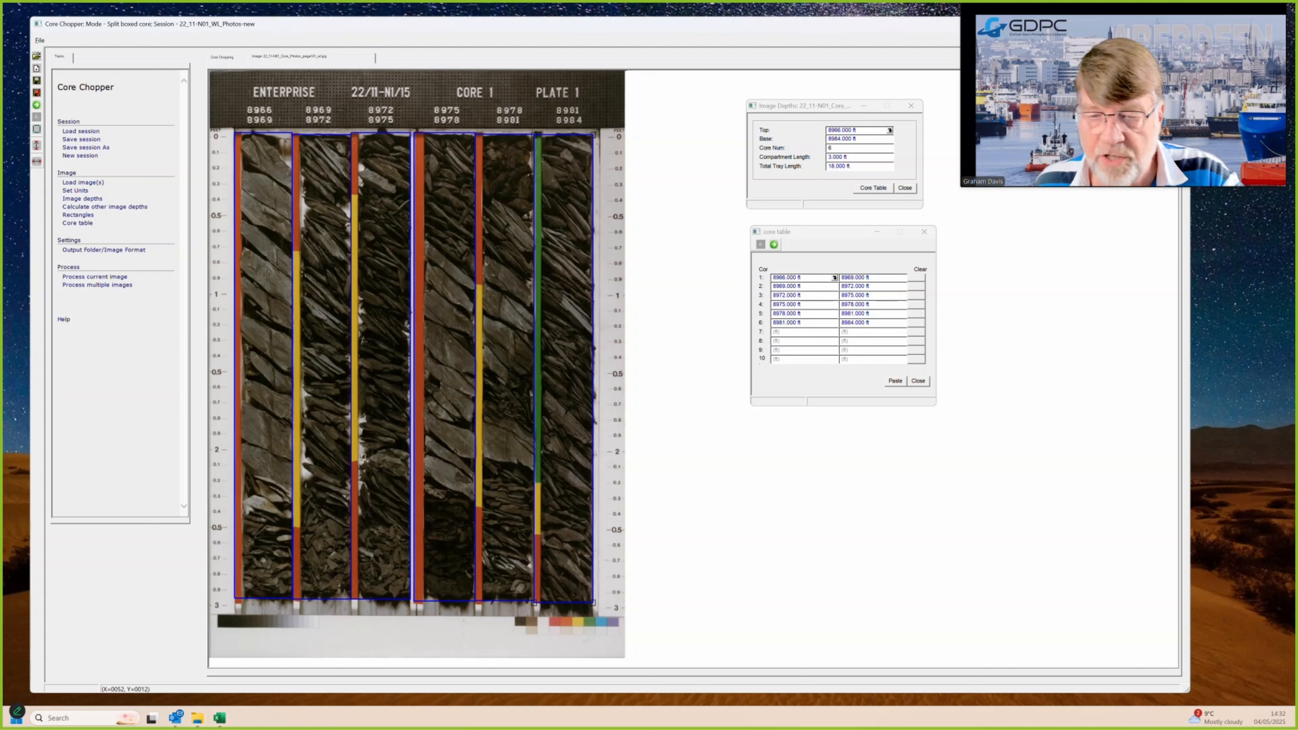
Step: Switch to File Explorer and inspect the page101_wl strip images for the 8966 to 8981 ft top depths and the cover page
left_click(196, 721)
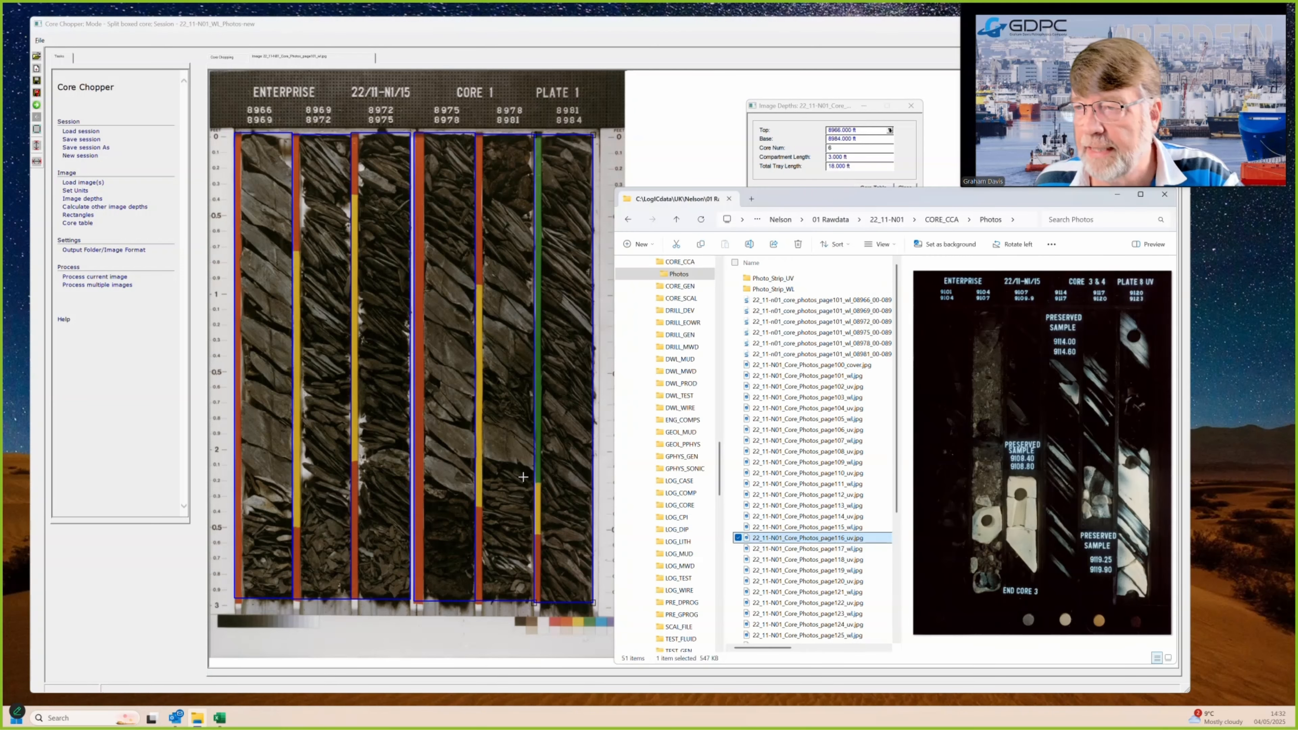
left_click(767, 301)
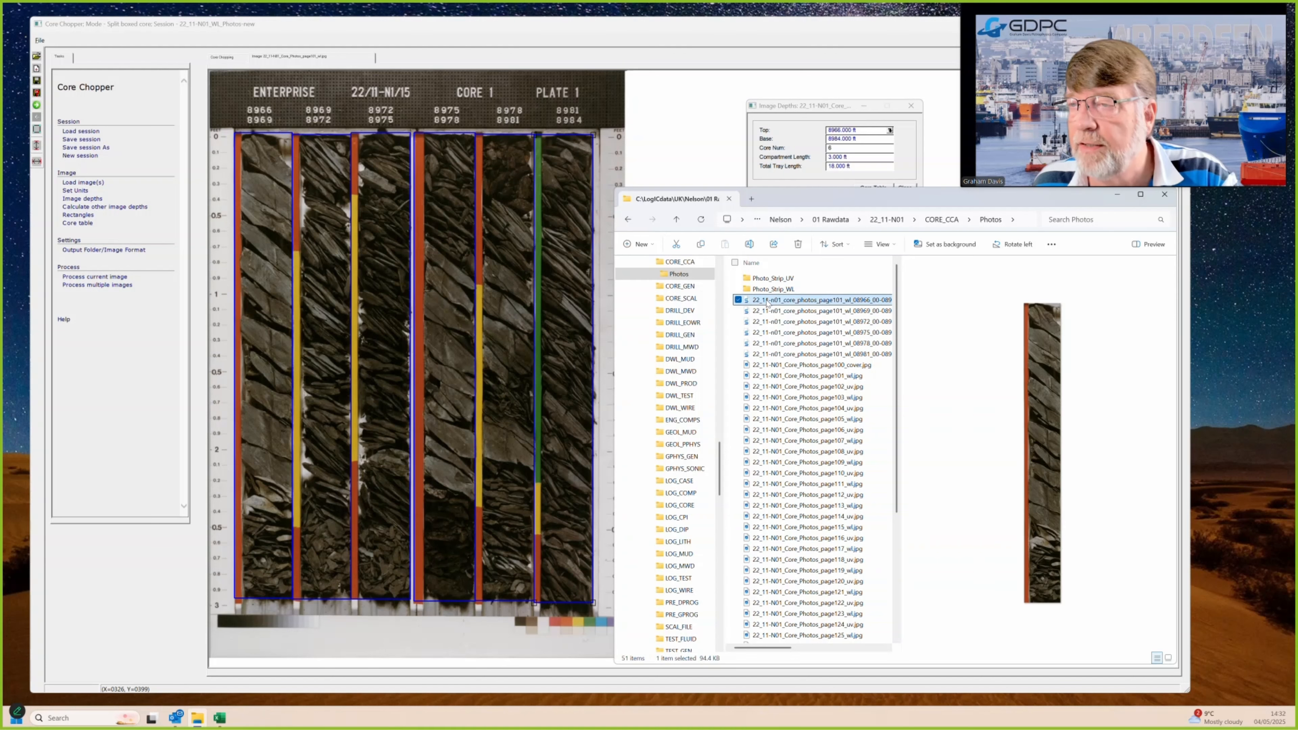
left_click(804, 311)
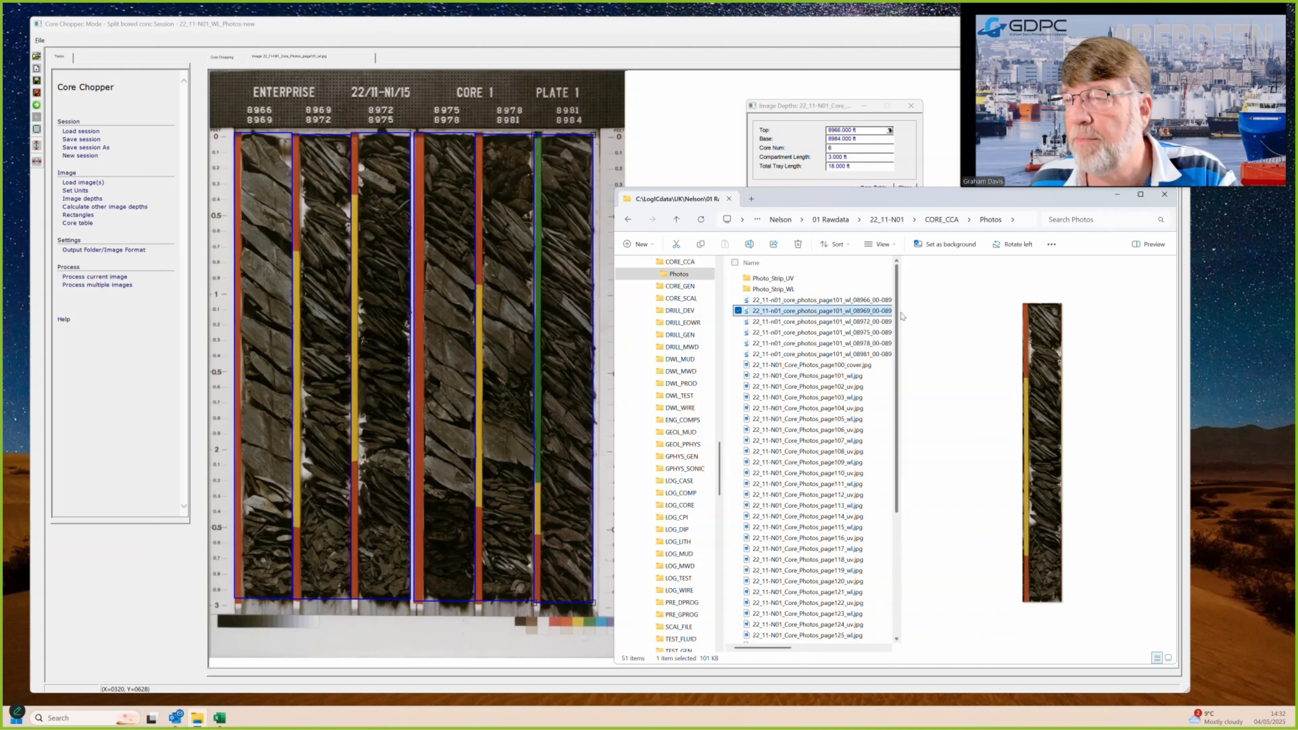
left_click(869, 321)
left_click(857, 333)
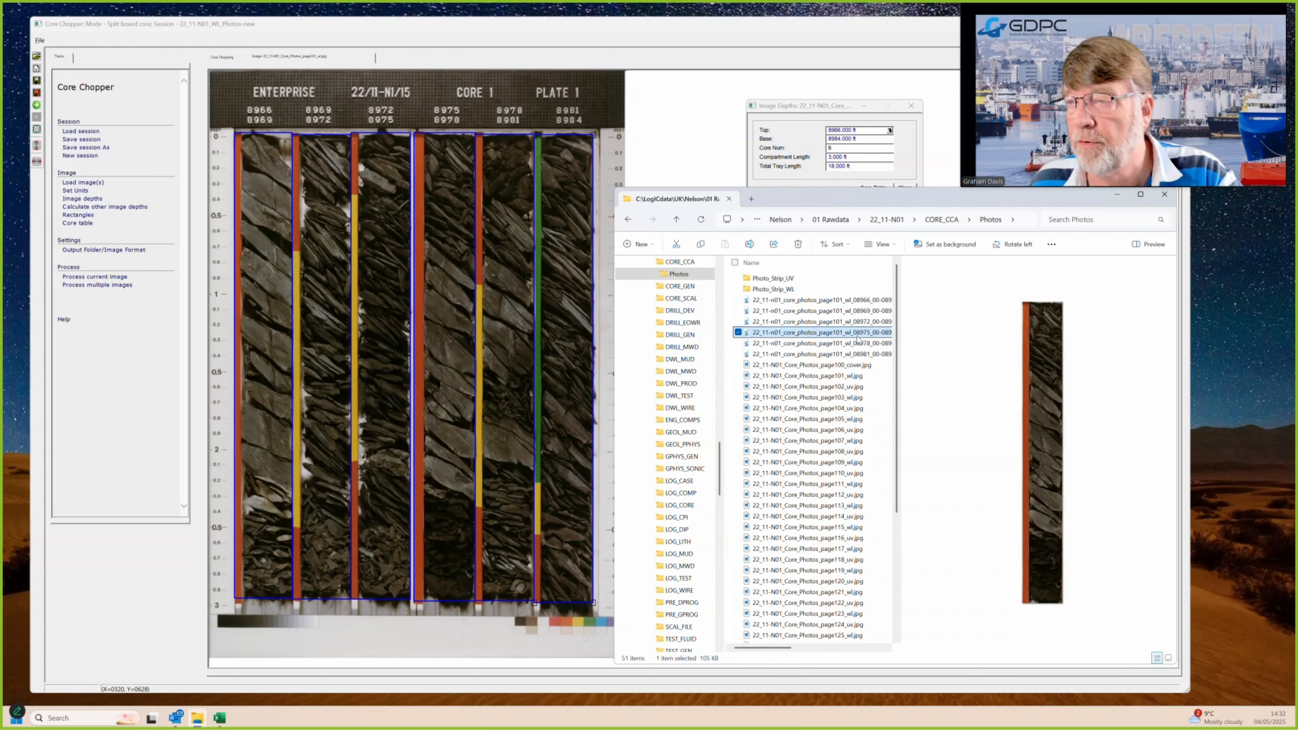
left_click(857, 343)
left_click(848, 353)
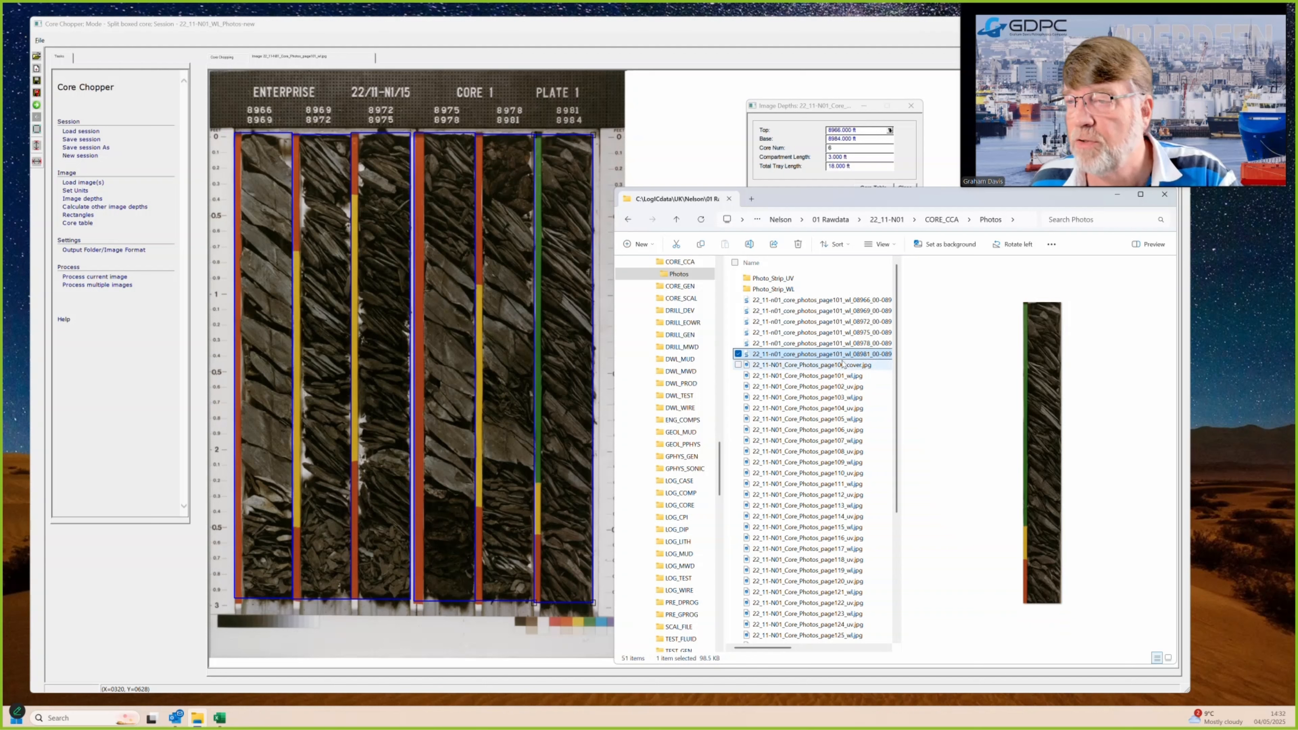
left_click(843, 365)
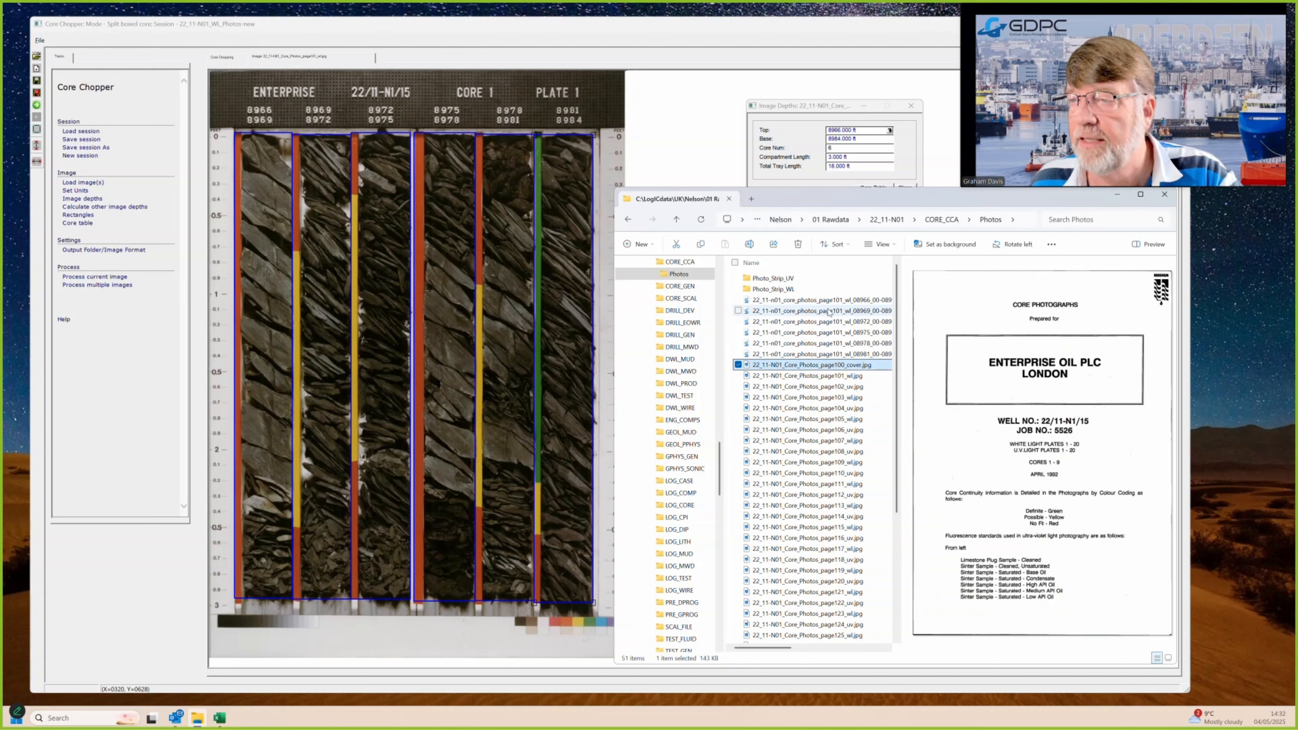
left_click(823, 300)
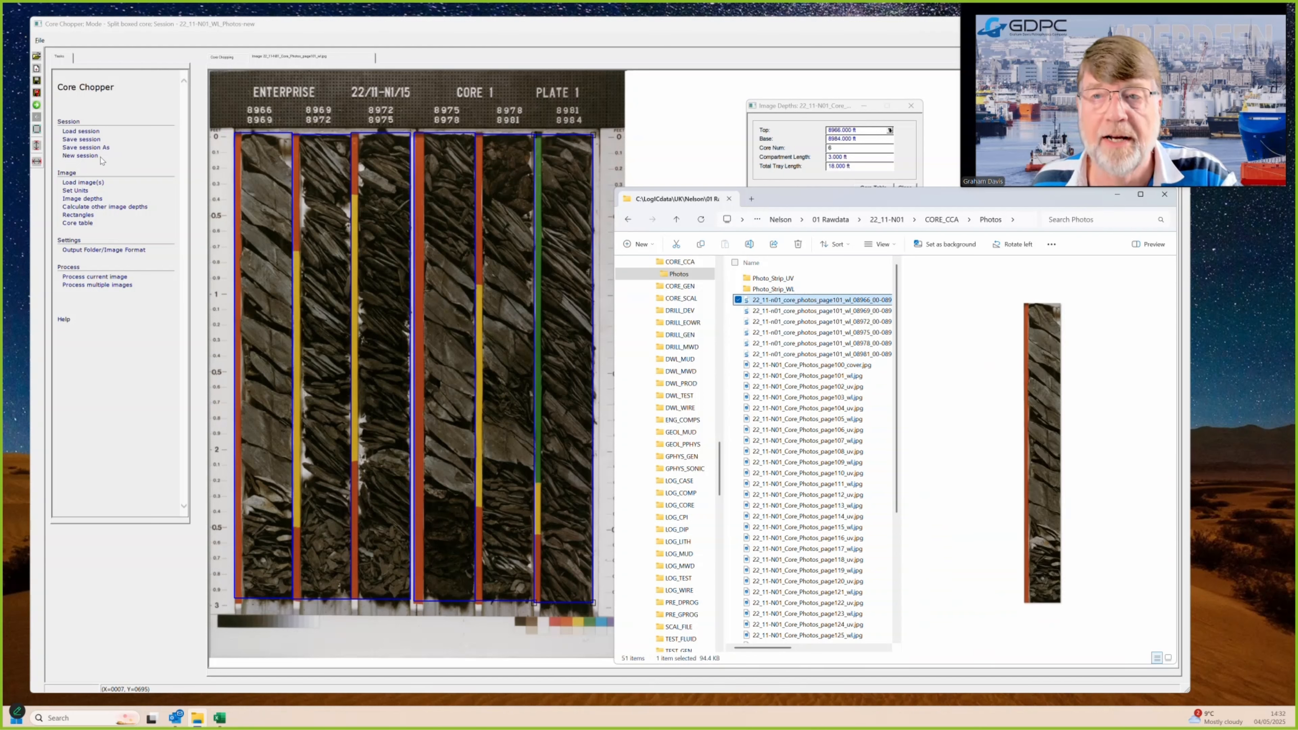
Step: Return to Core Chopper, advance to the plate 5 image covering 9038–9056 ft, and process it
left_click(37, 105)
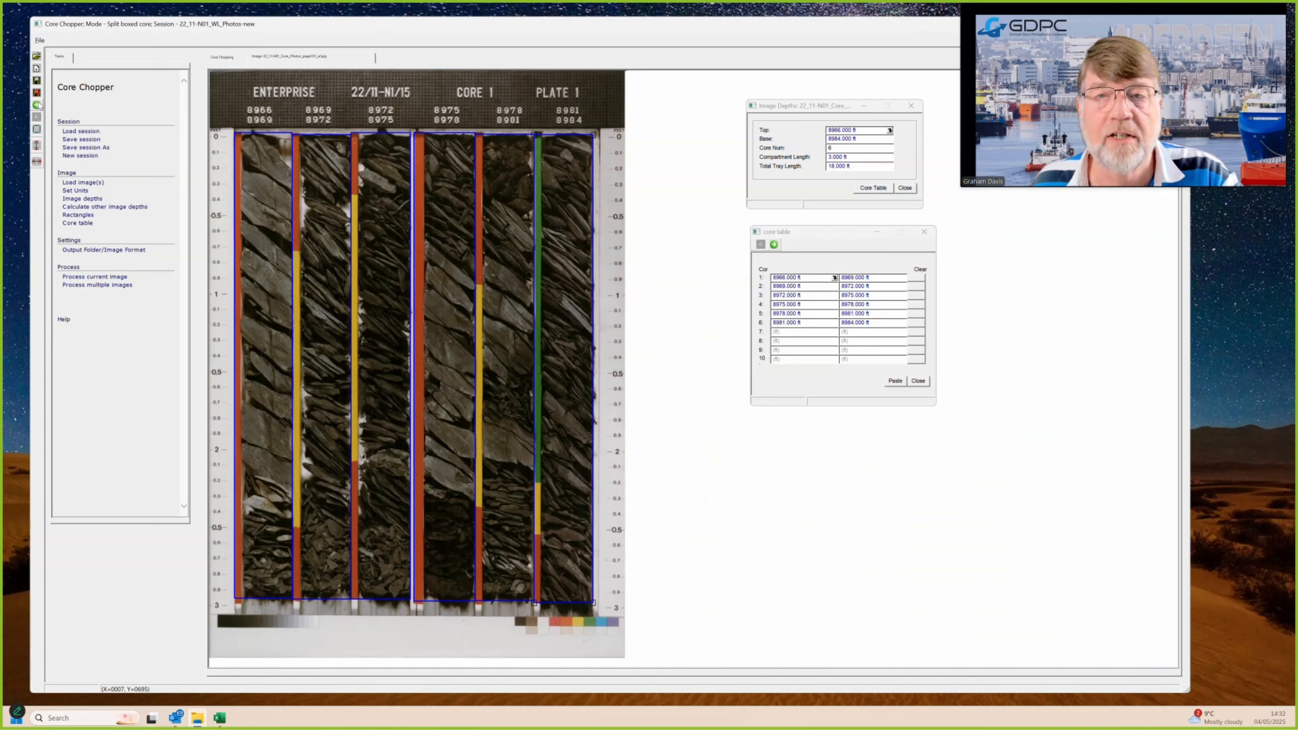
left_click(37, 105)
left_click(37, 105)
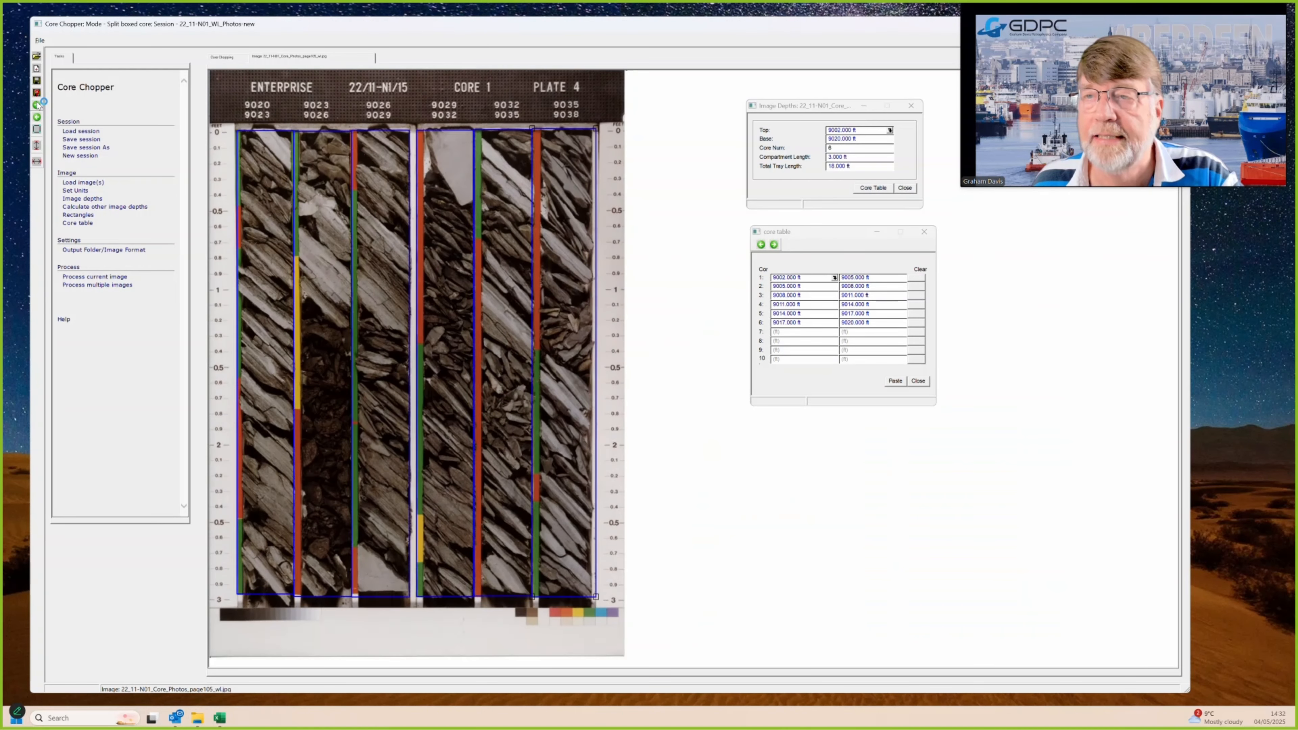
left_click(37, 105)
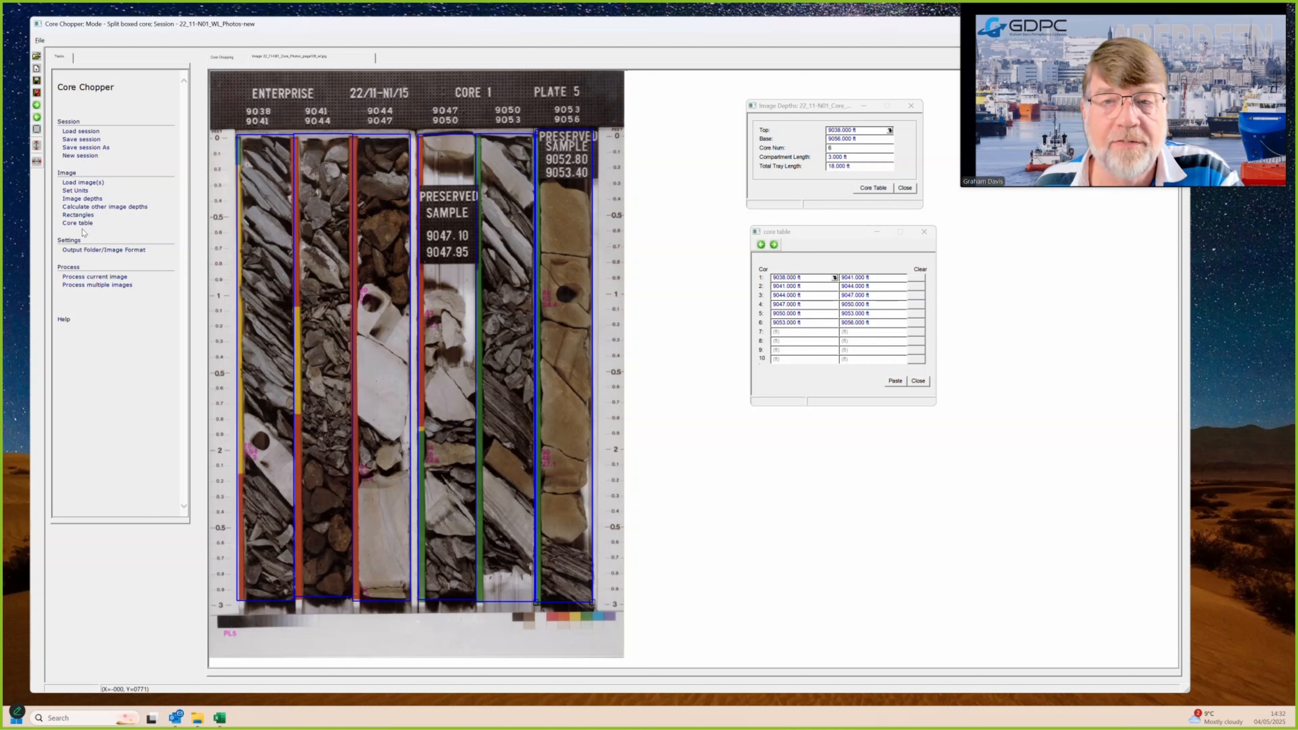
left_click(101, 276)
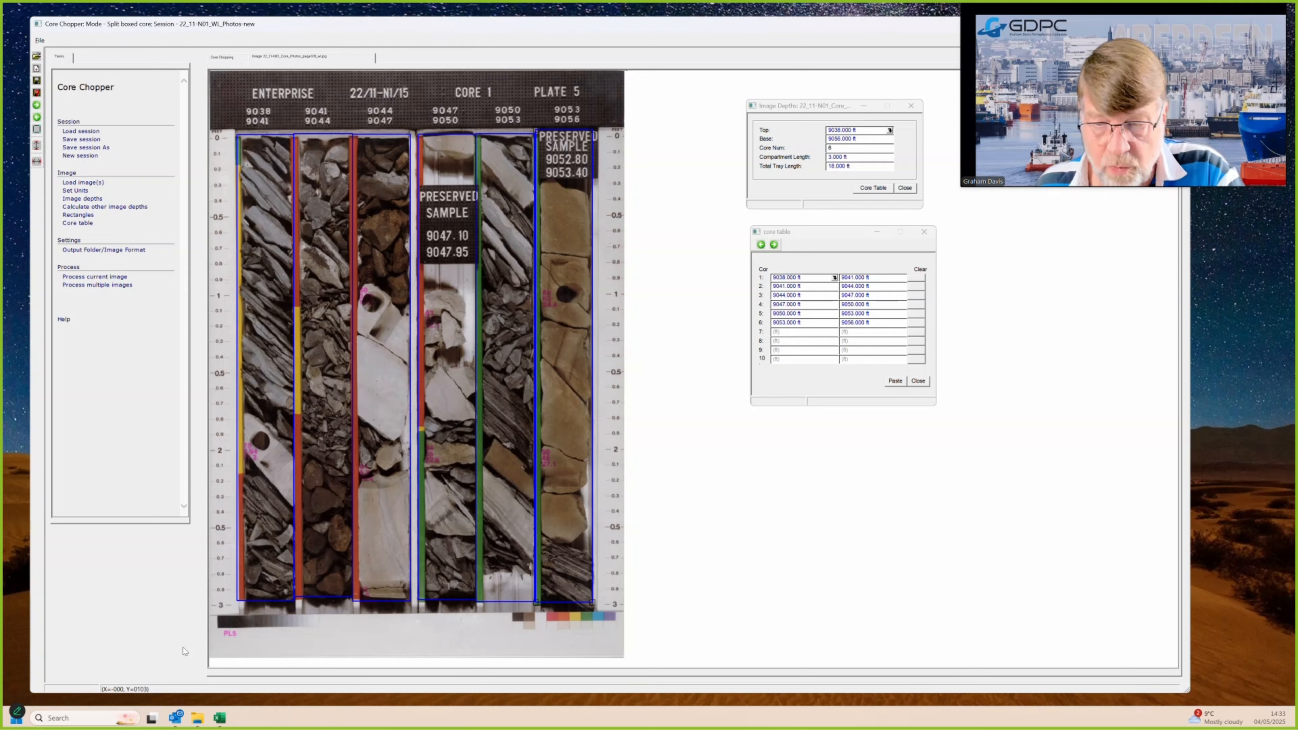
Step: Switch to File Explorer and inspect the page109_wl strip images for the 9038 to 9053 ft top depths
left_click(199, 717)
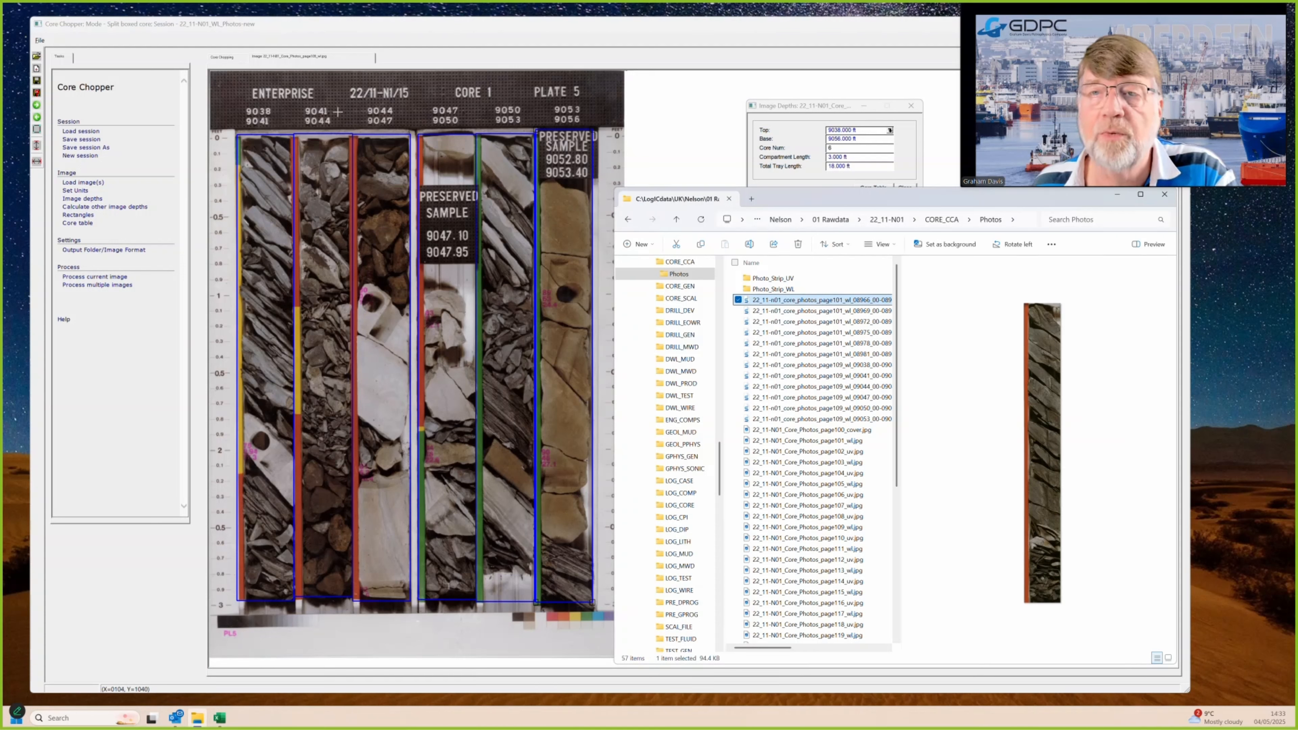
left_click(863, 365)
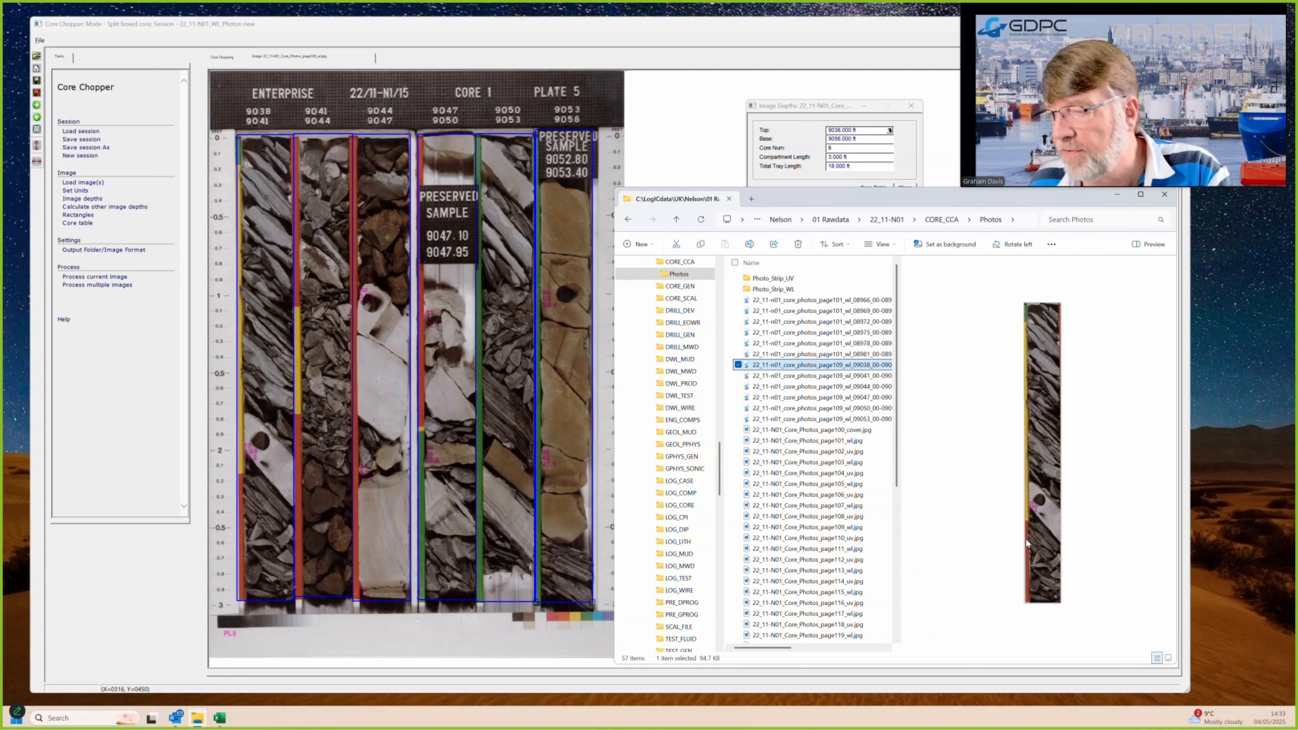
left_click(872, 376)
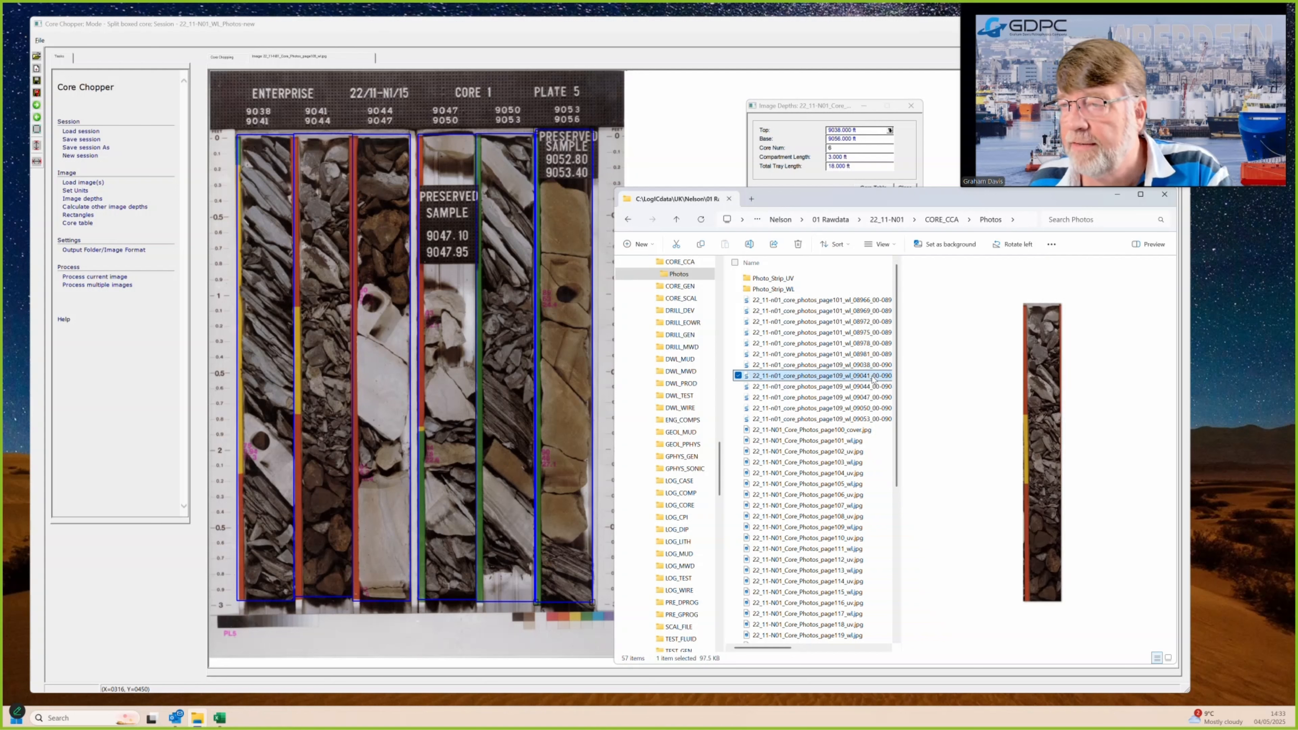
left_click(868, 389)
left_click(868, 397)
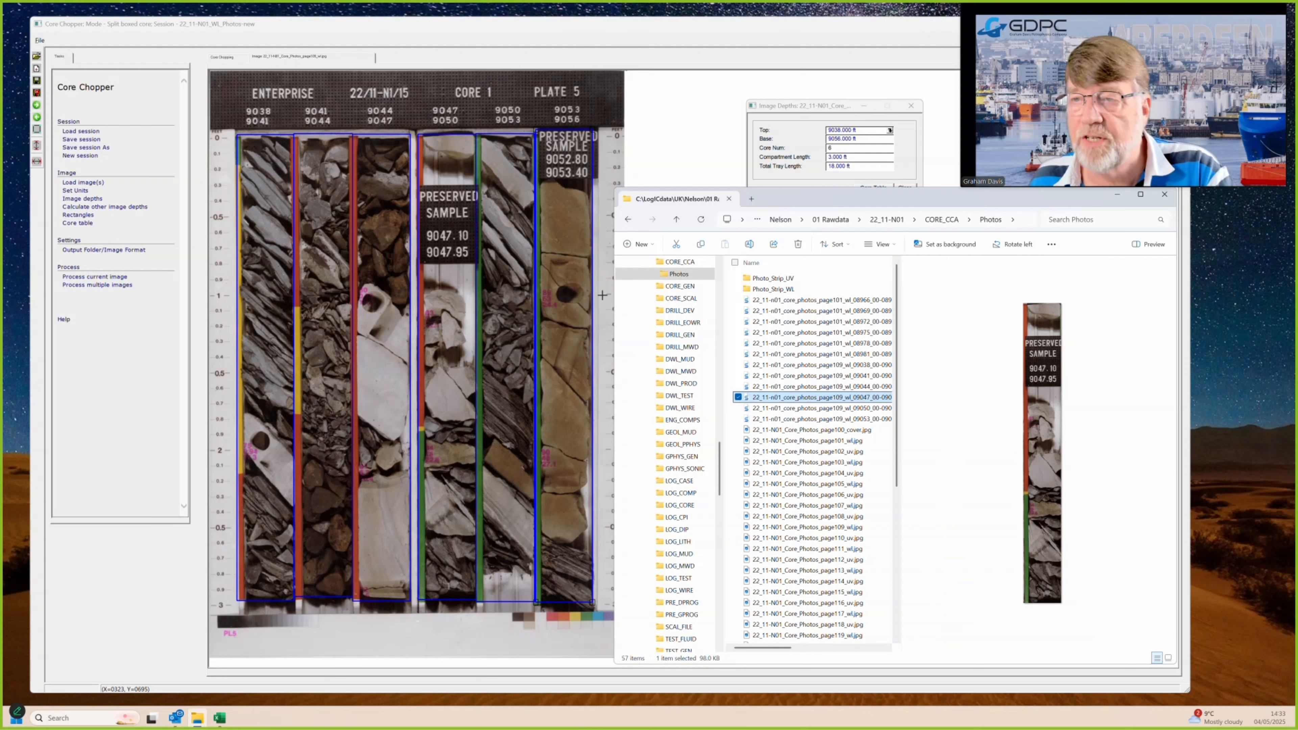
left_click(756, 408)
left_click(766, 419)
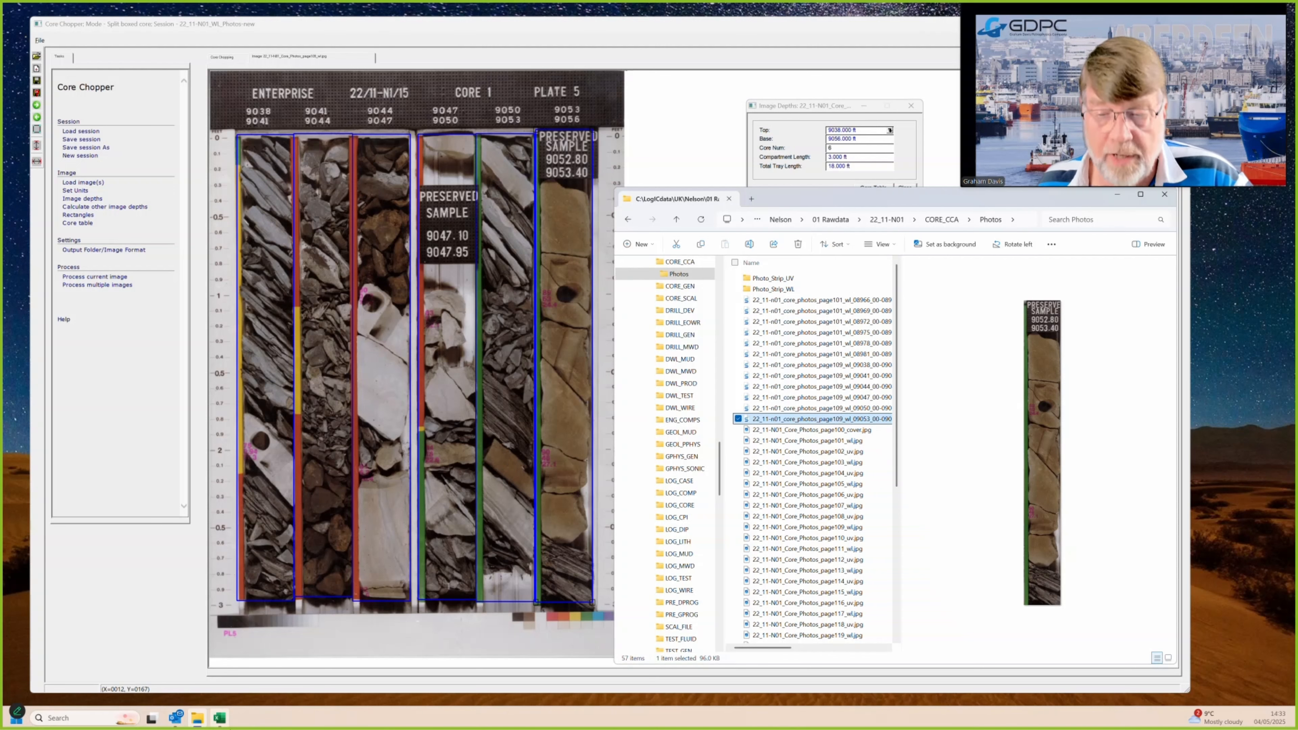
Step: Switch to Excel and review the plug porosity, permeability and lithology descriptions on the ROUTINE CORE DATA sheet
left_click(219, 718)
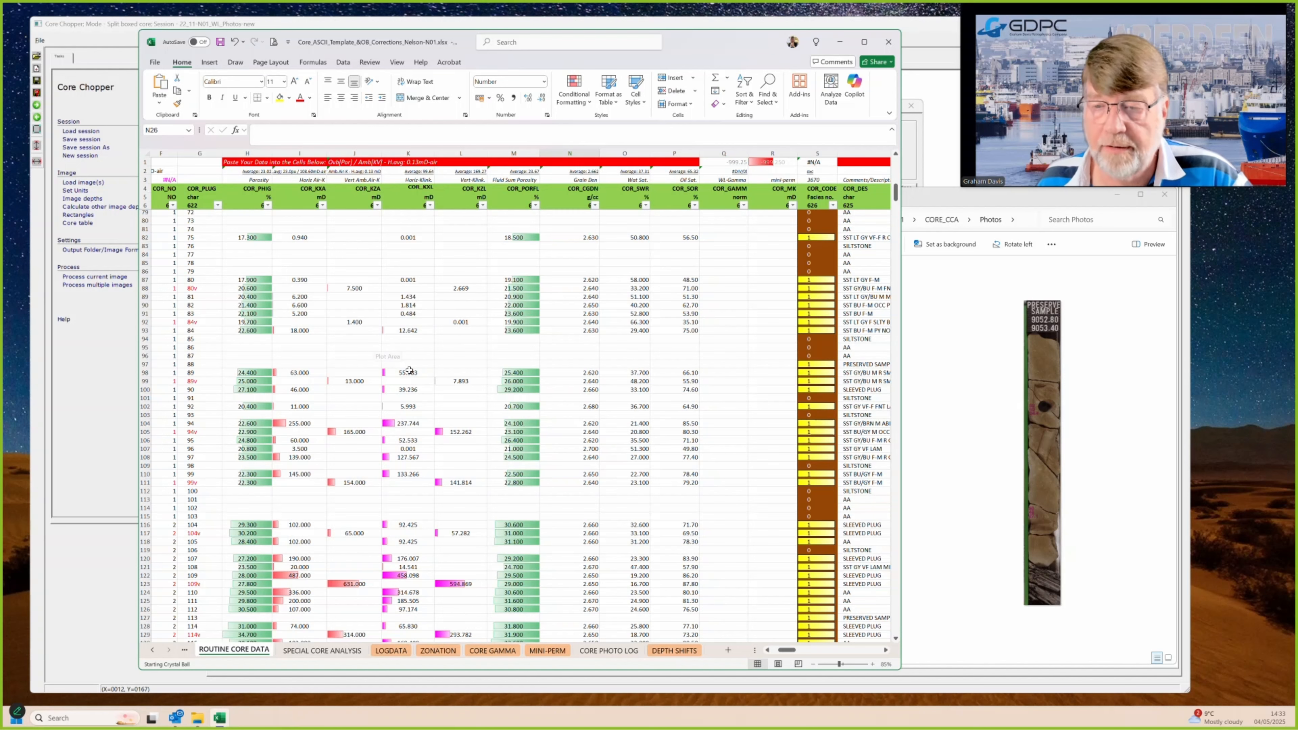
scroll(453, 384, "down", 4)
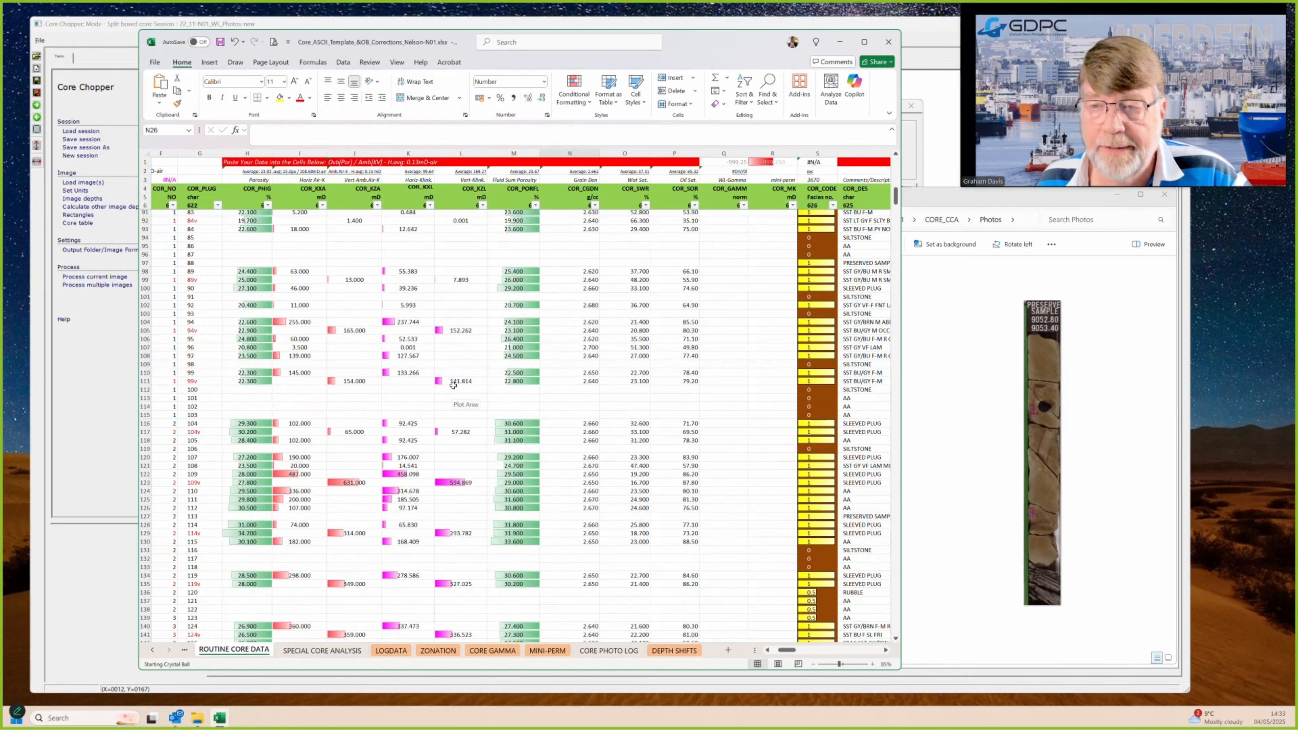
scroll(453, 384, "down", 7)
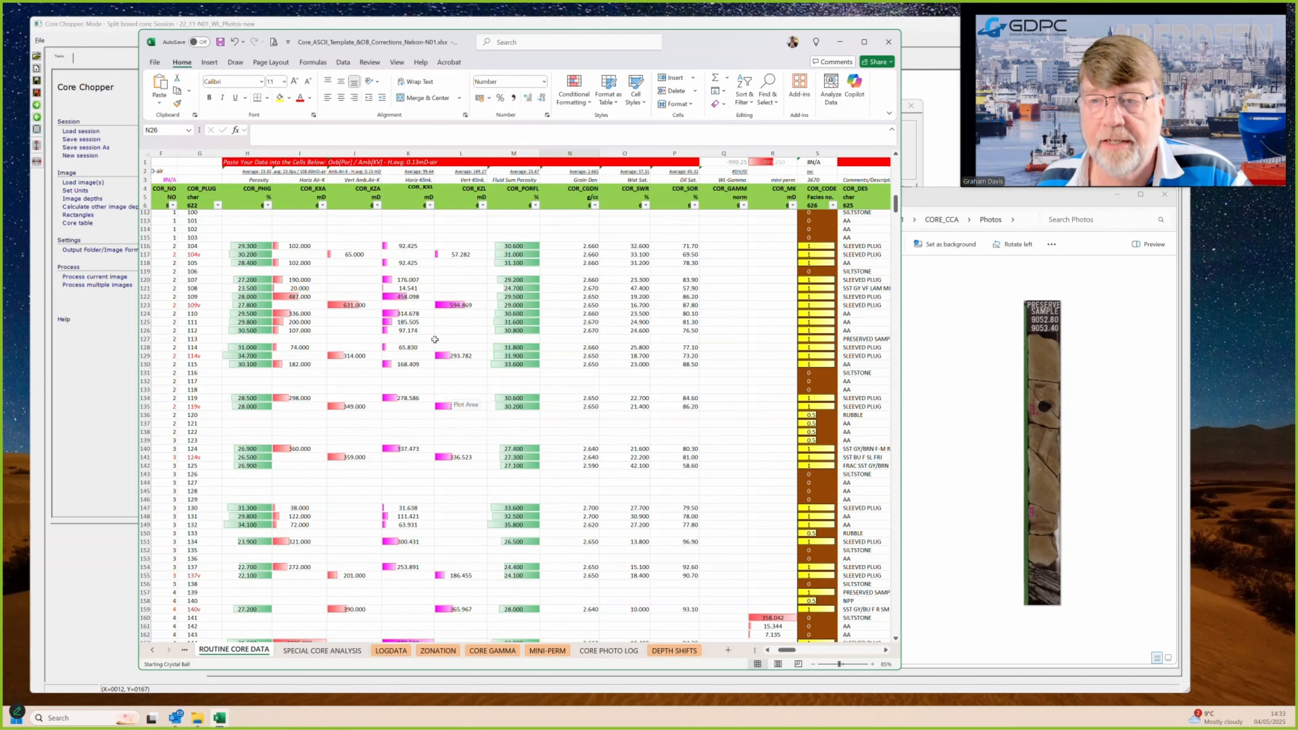
scroll(435, 339, "down", 7)
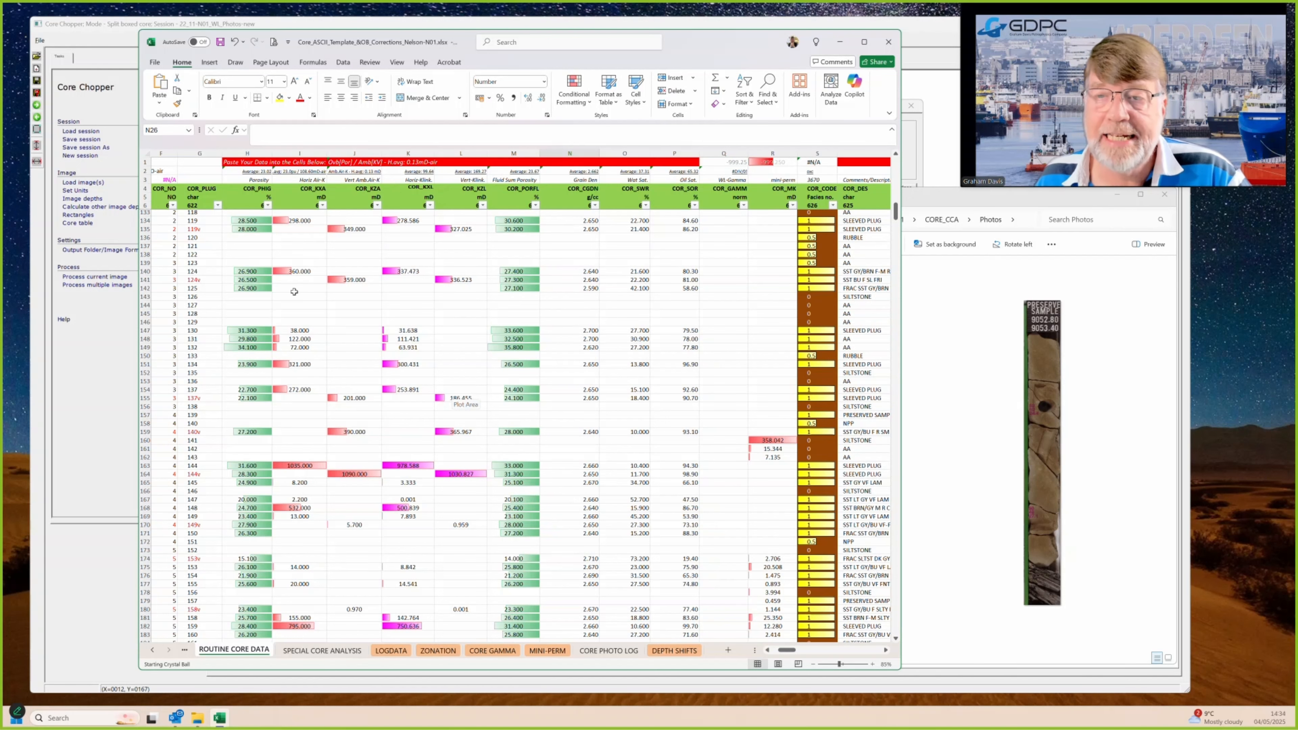
scroll(294, 291, "up", 1)
scroll(294, 292, "up", 7)
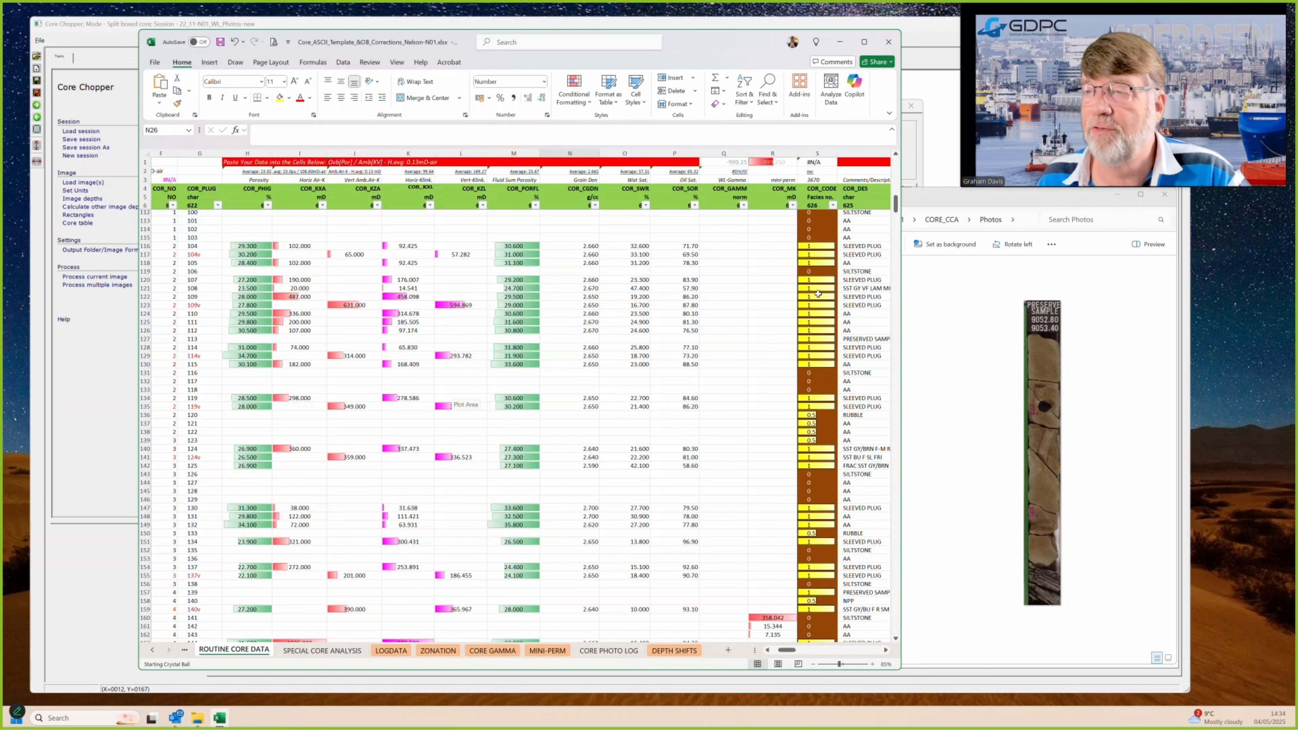
scroll(819, 321, "down", 5)
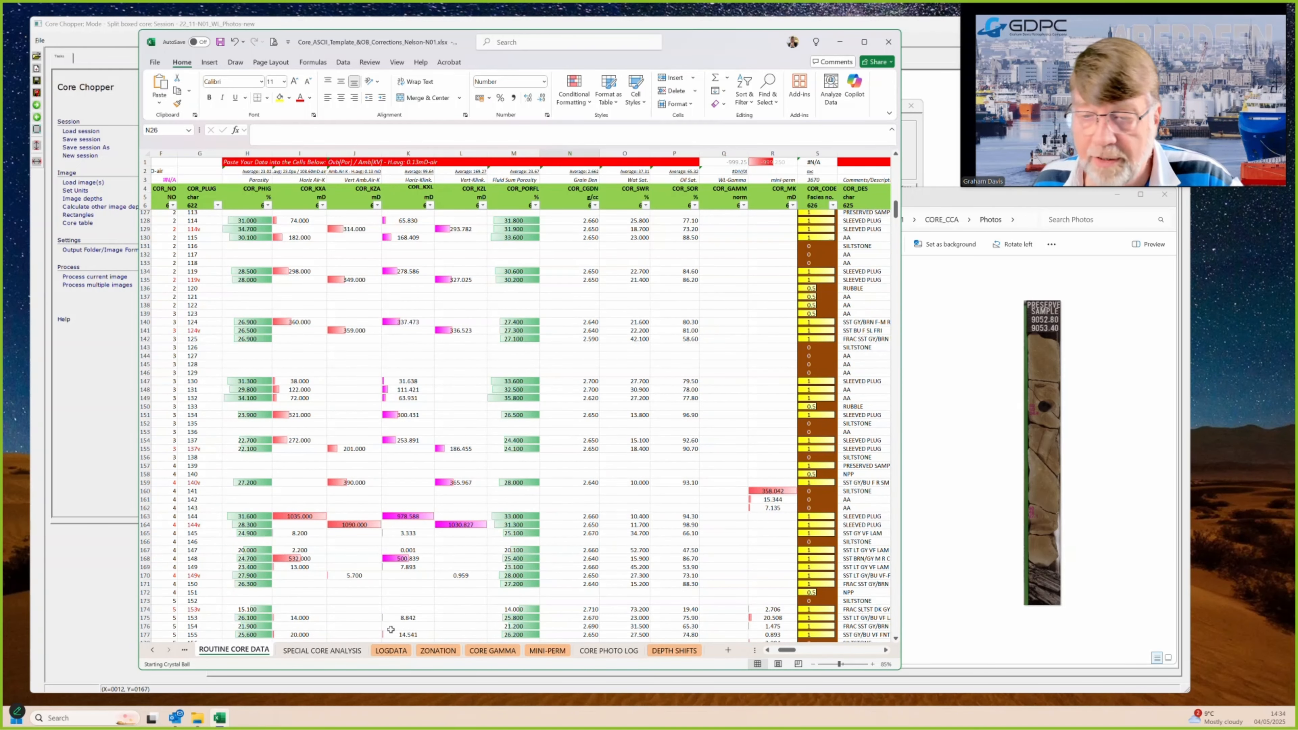
Step: View the CORE GAMMA, MINI-PERM and SPECIAL CORE ANALYSIS sheets, finishing on ROUTINE CORE DATA
left_click(473, 650)
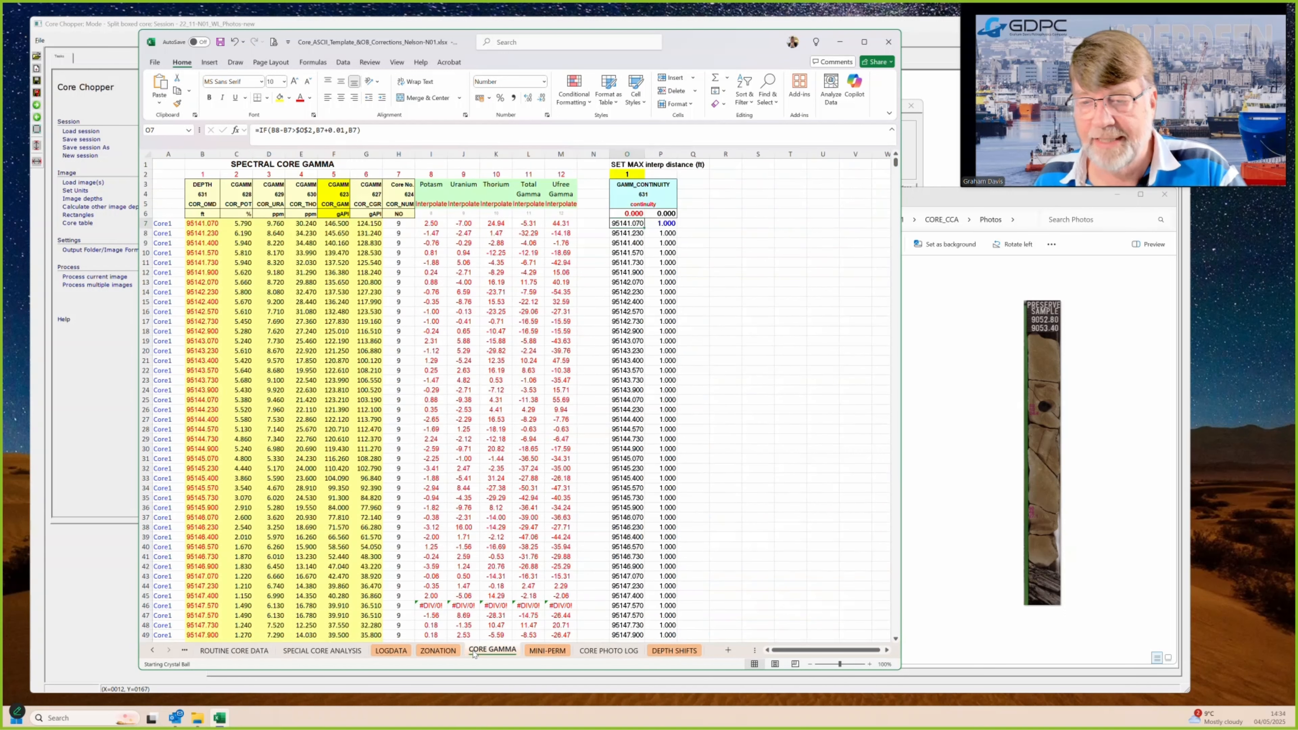
left_click(557, 656)
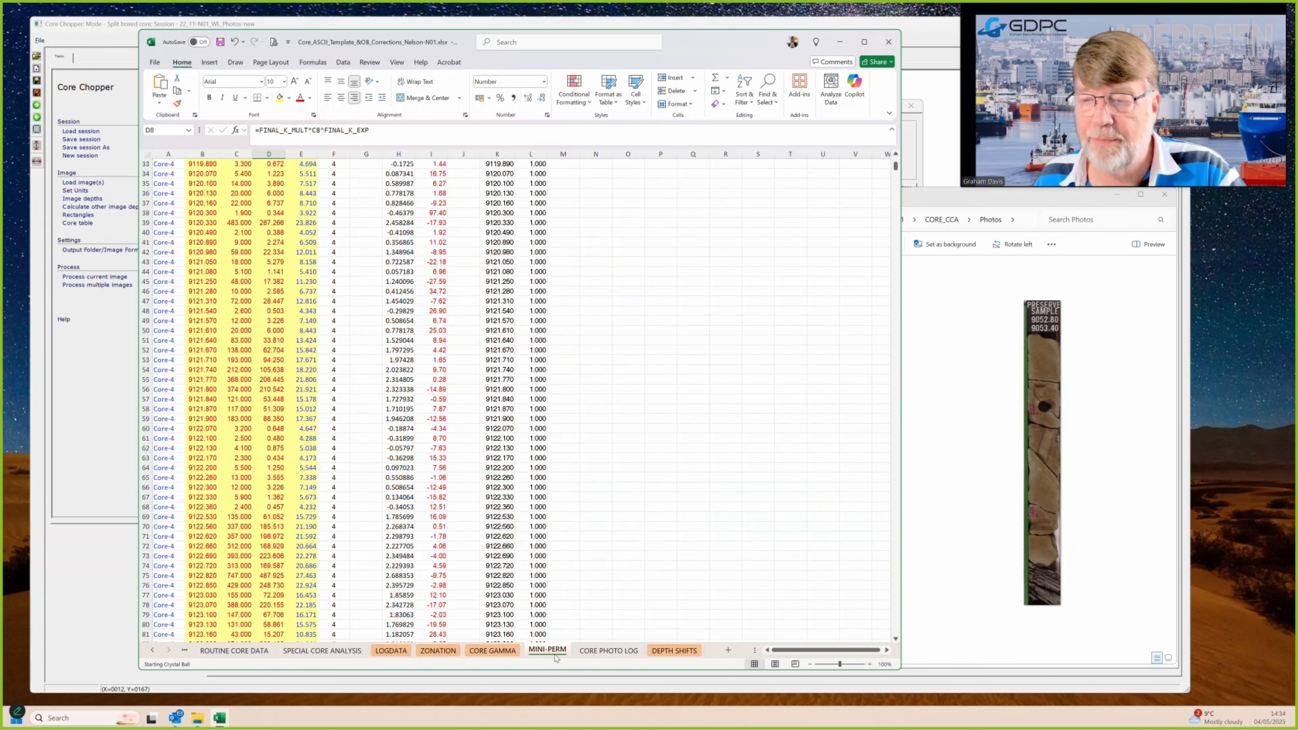
left_click(327, 652)
left_click(228, 651)
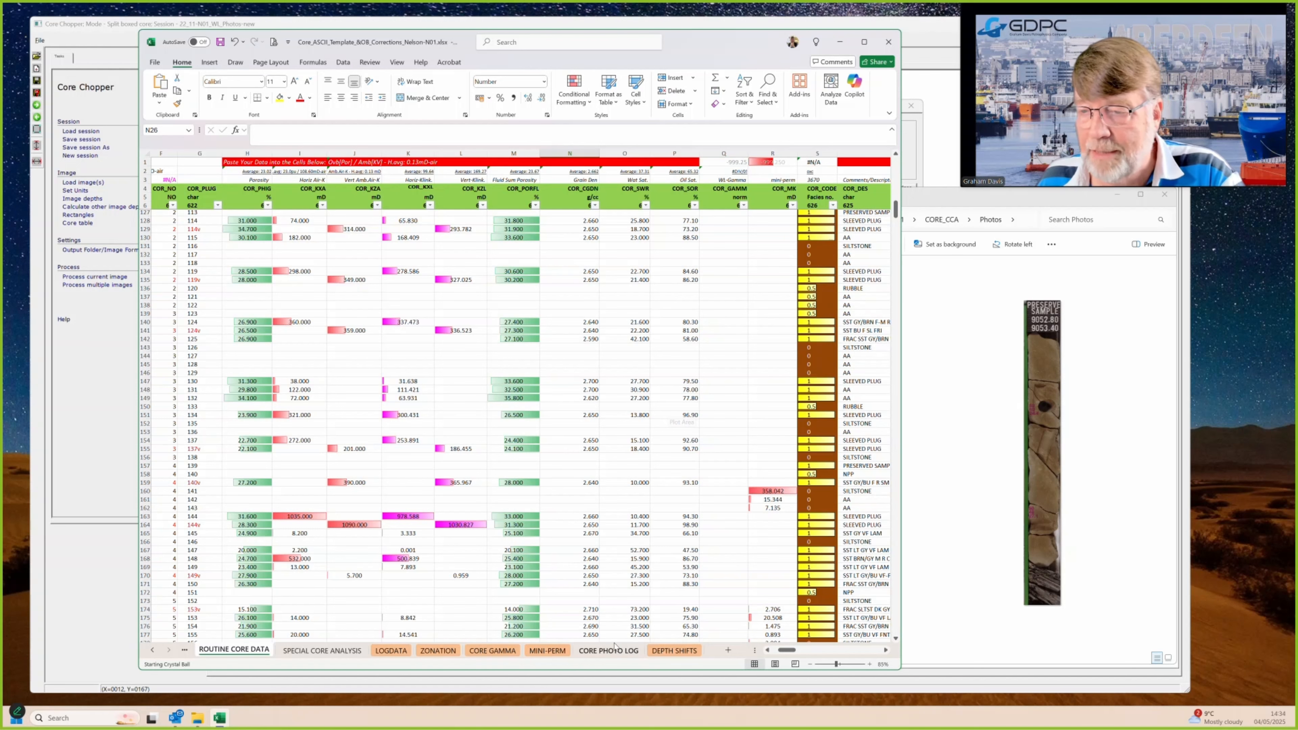
Step: Open the CORE PHOTO LOG sheet and examine the white-light and UV core strips around 9052 ft
left_click(615, 654)
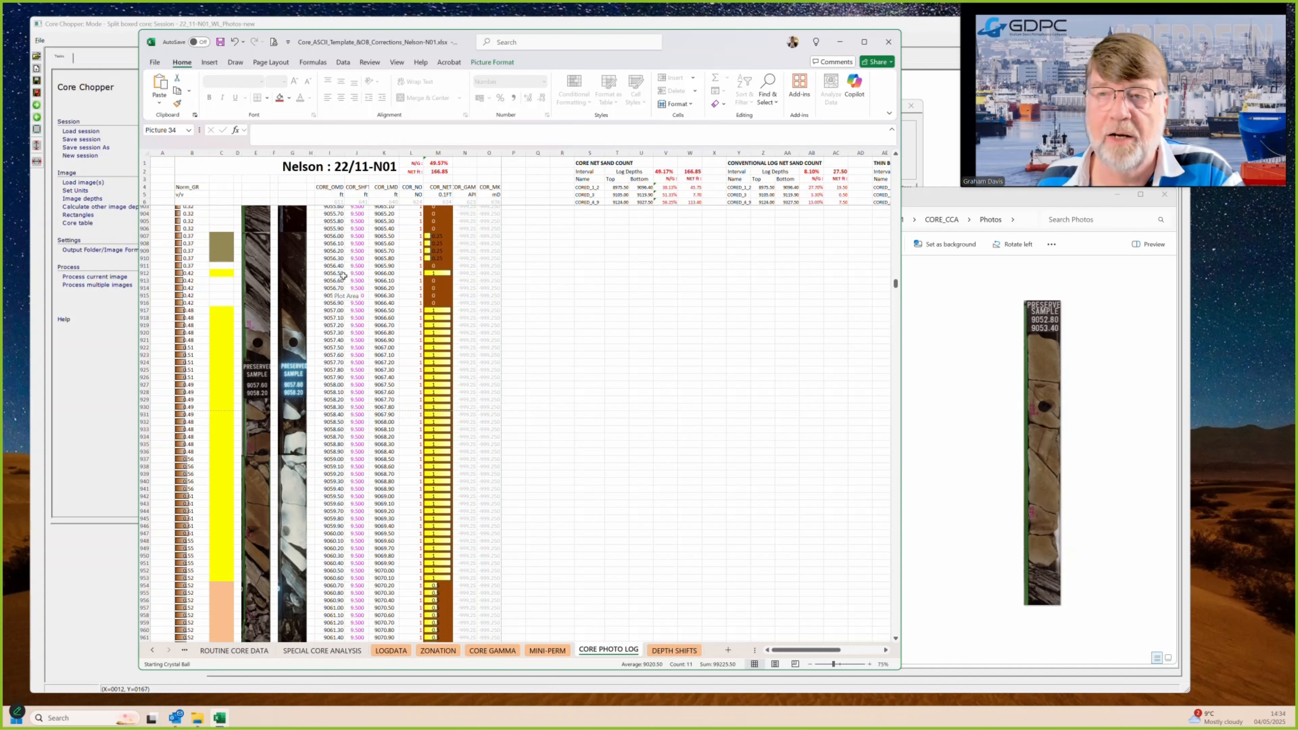
scroll(343, 278, "up", 5)
scroll(352, 293, "up", 4)
scroll(351, 293, "up", 7)
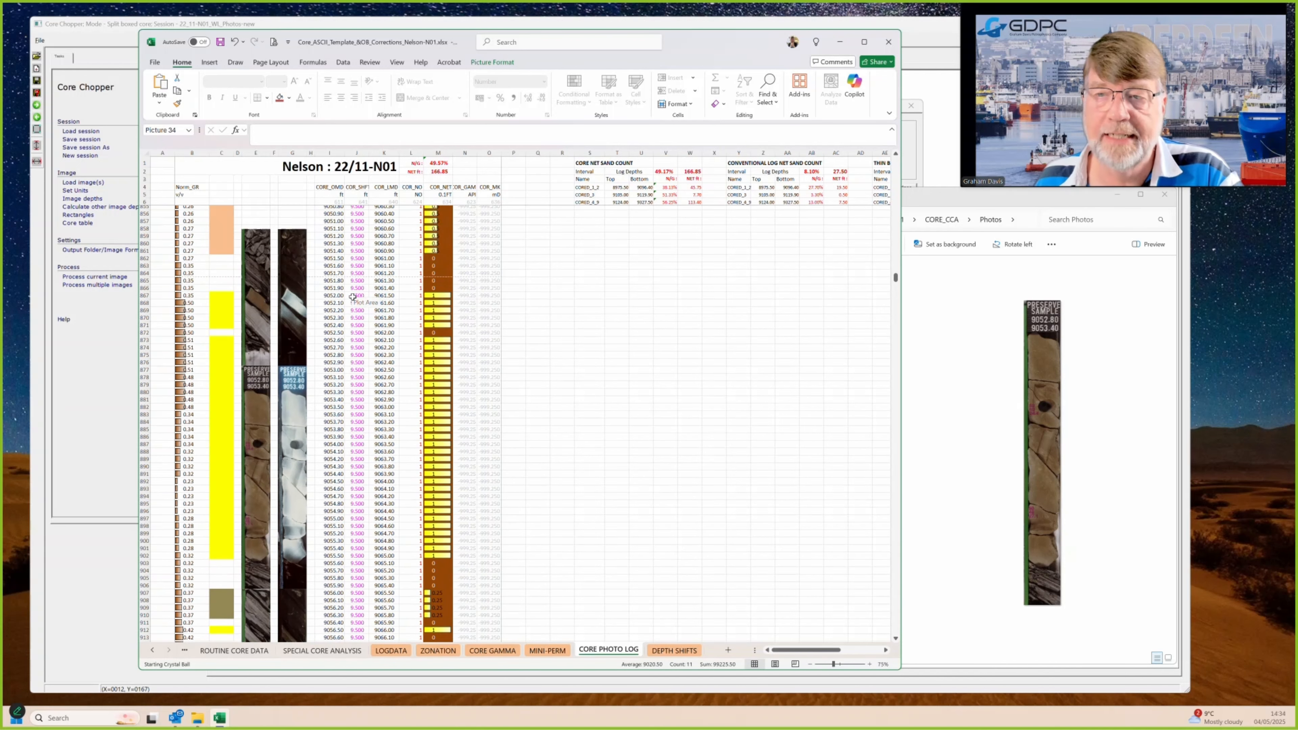
scroll(359, 280, "up", 1)
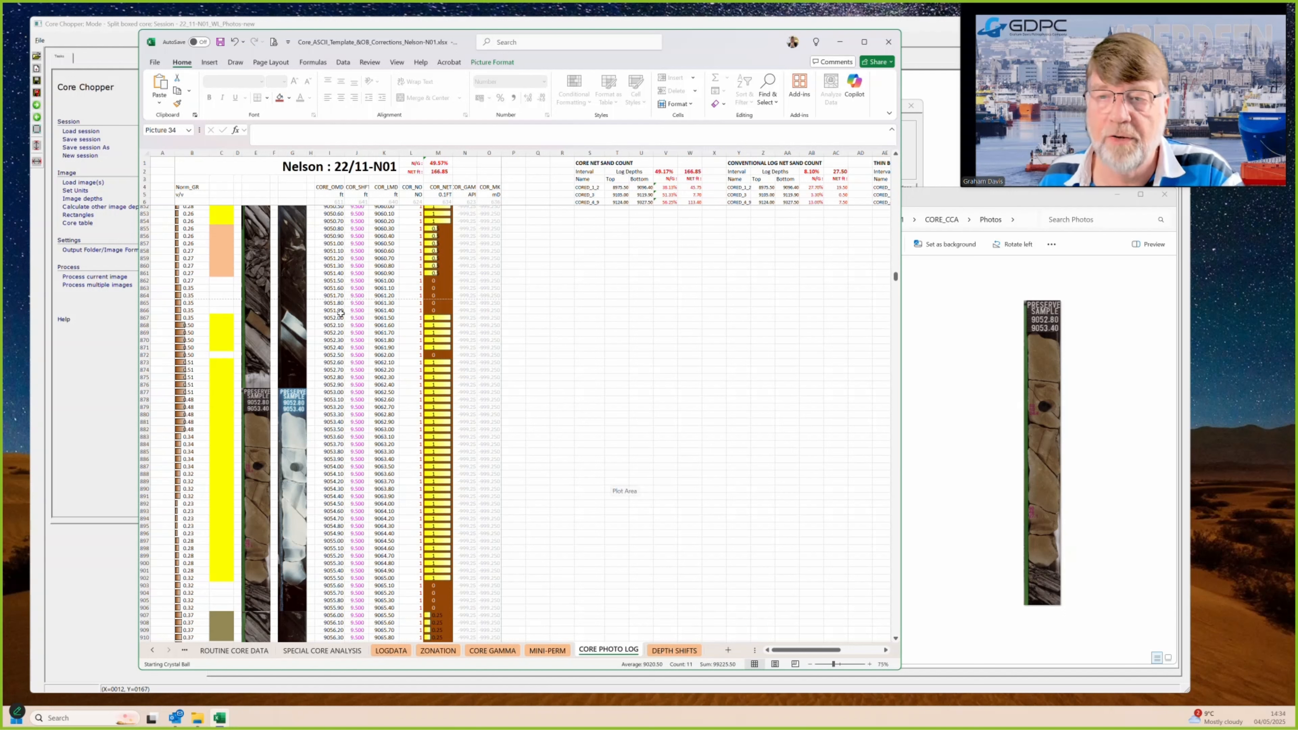
Step: Select the core depths from 9052.10 to 9055.00 ft, and show the picture size settings of the white-light strip ending at 9053 ft
left_click_drag(338, 325, 326, 543)
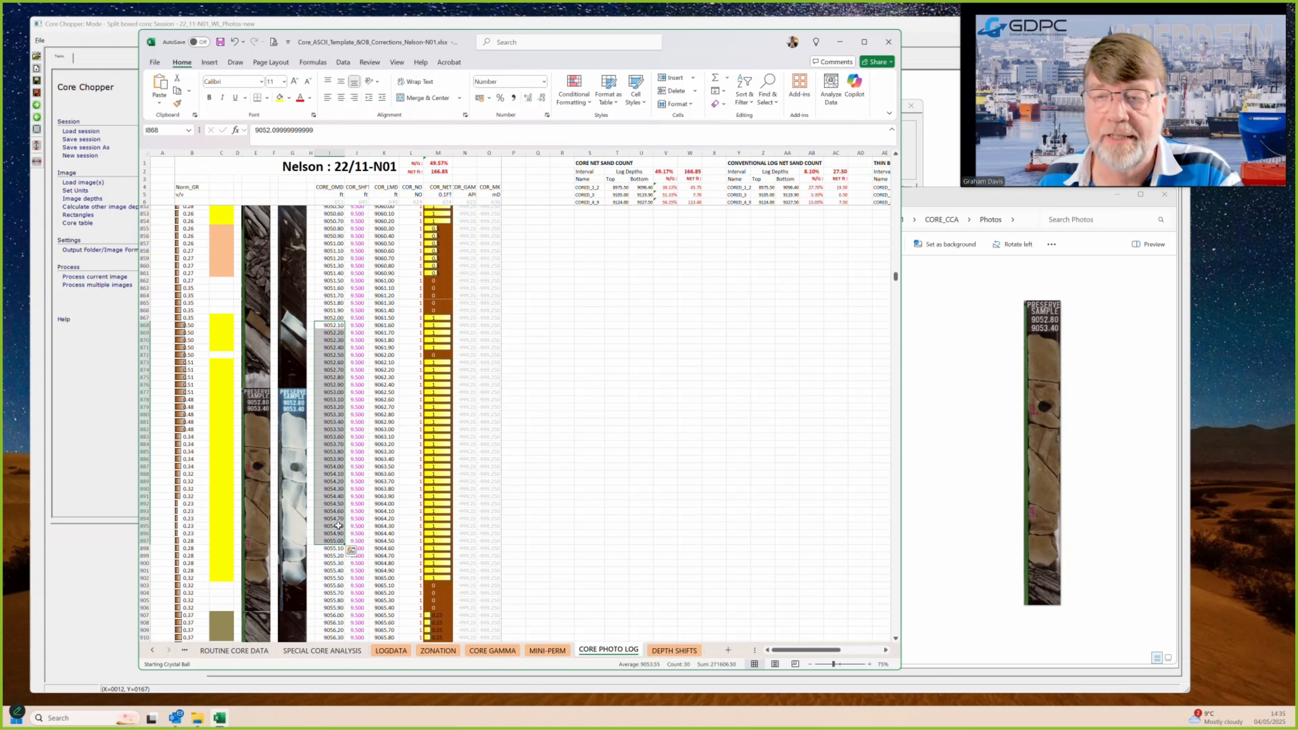
left_click(254, 333)
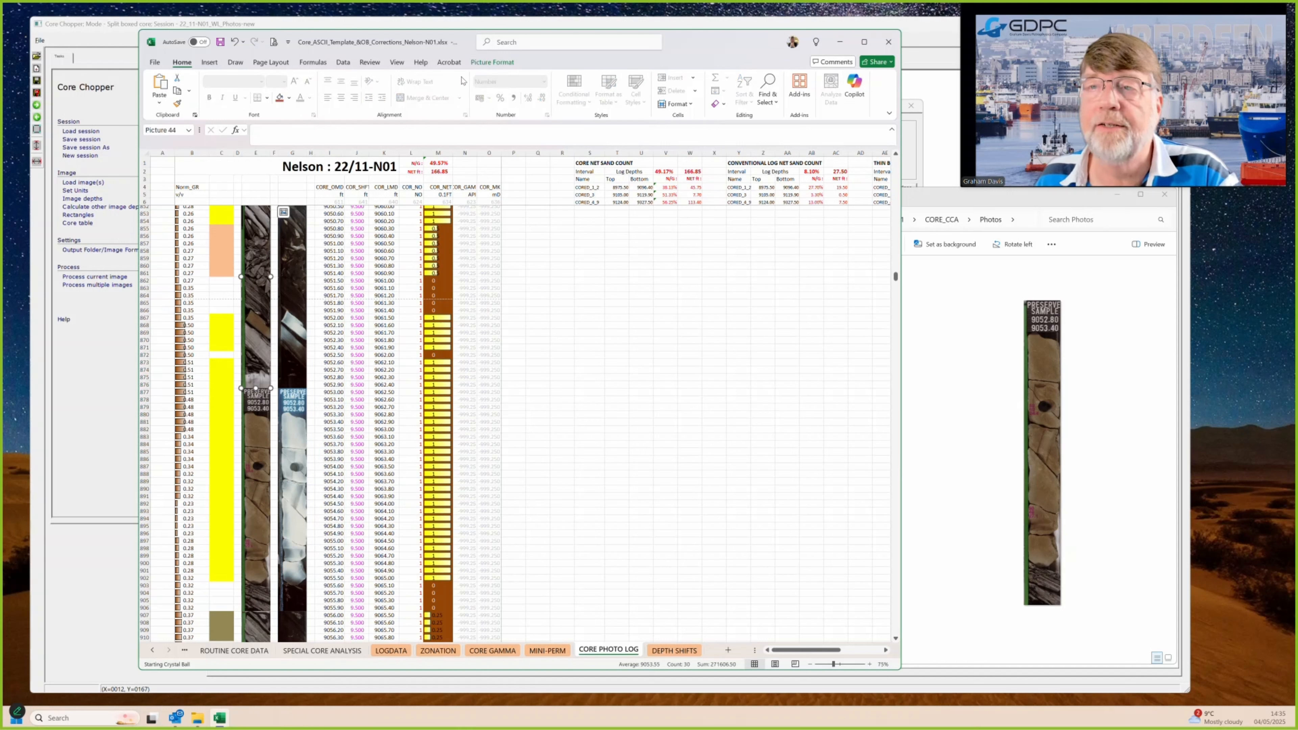
left_click(485, 64)
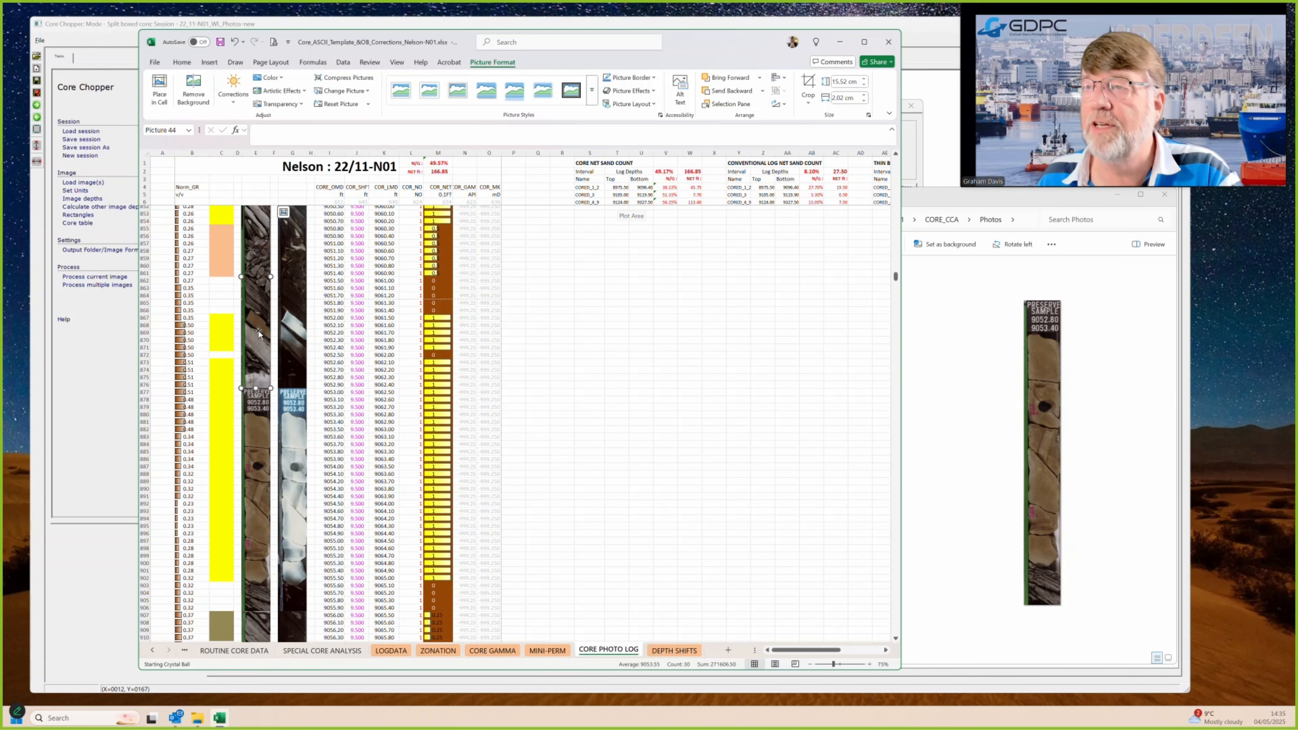
Step: Examine the core strips against the depth and net sand columns, from about 9047 ft down to the preserved sample near 9083 ft
scroll(259, 333, "down", 2)
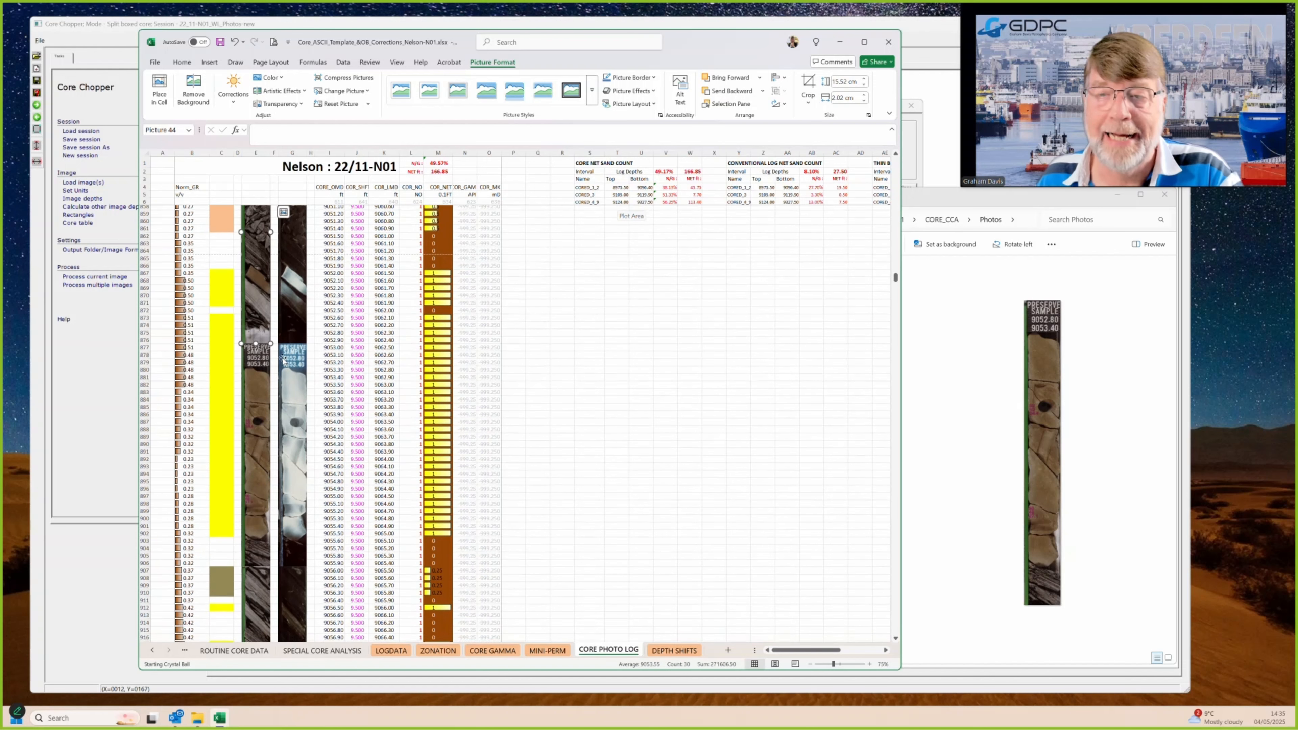
scroll(389, 323, "up", 1)
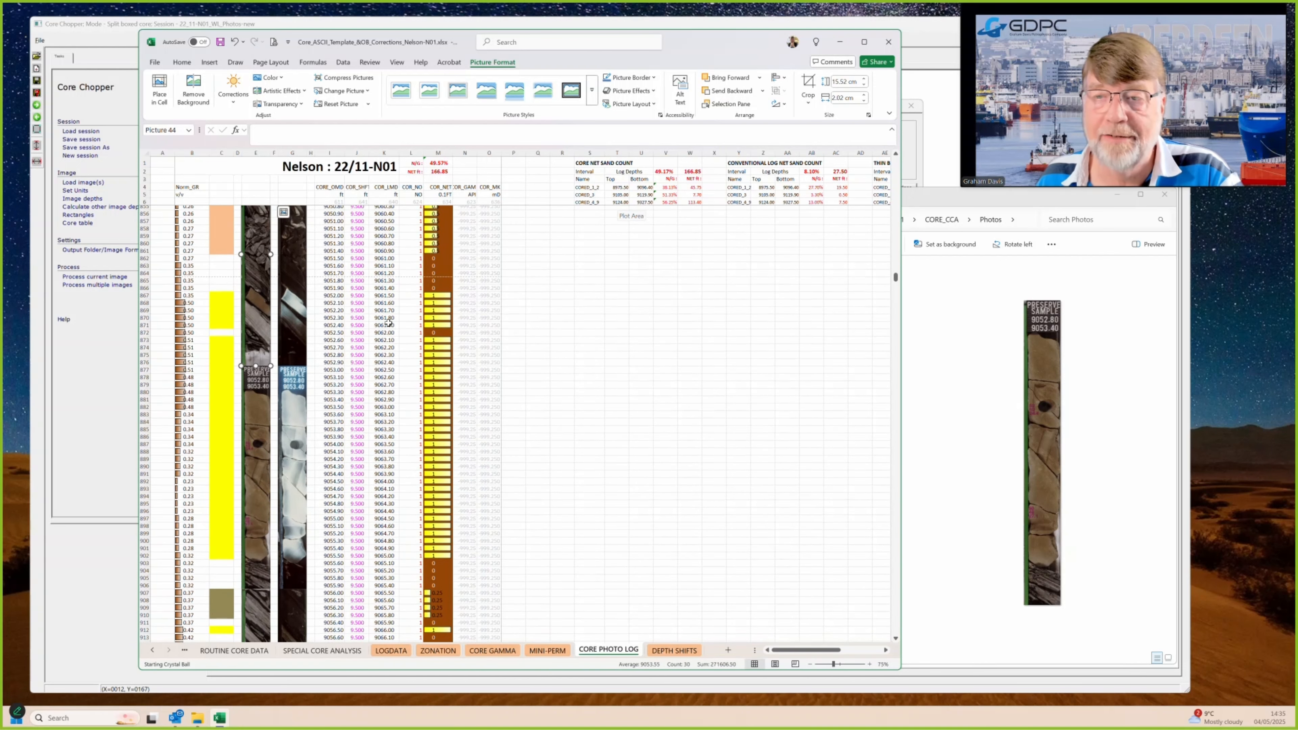
scroll(389, 323, "up", 12)
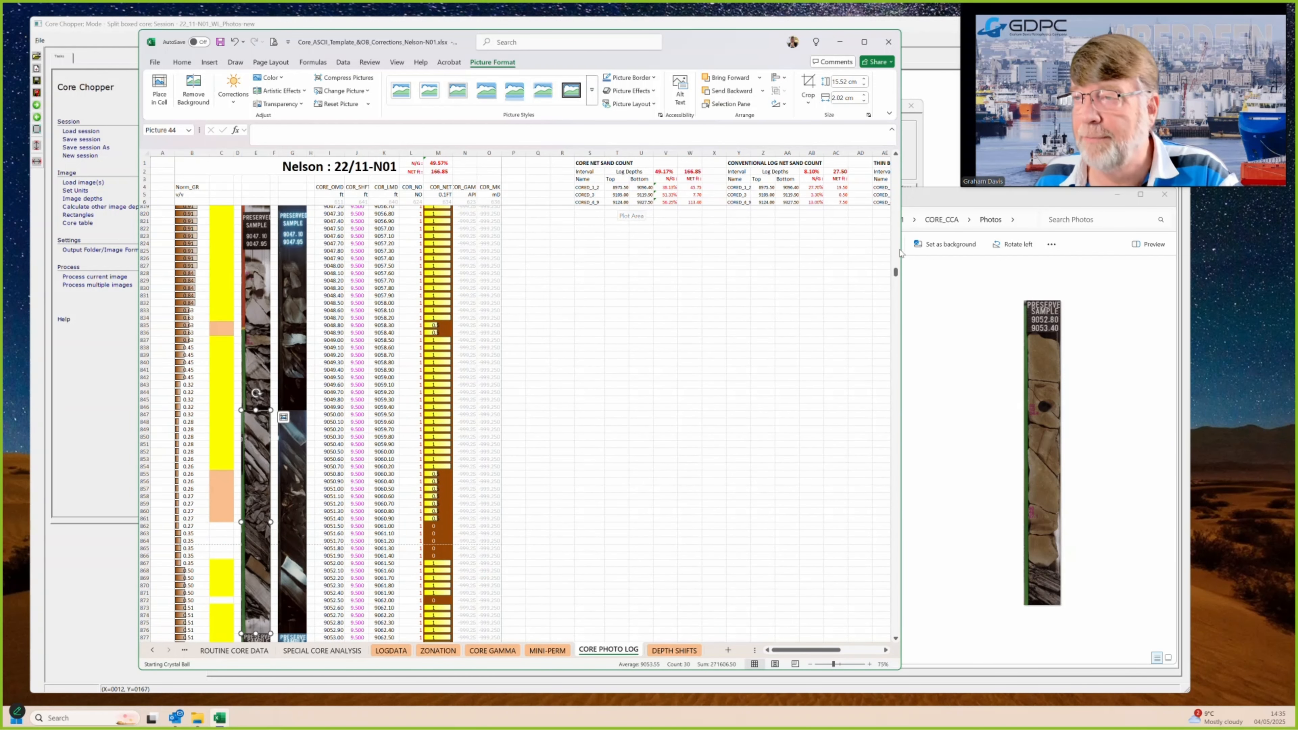
left_click_drag(895, 273, 895, 287)
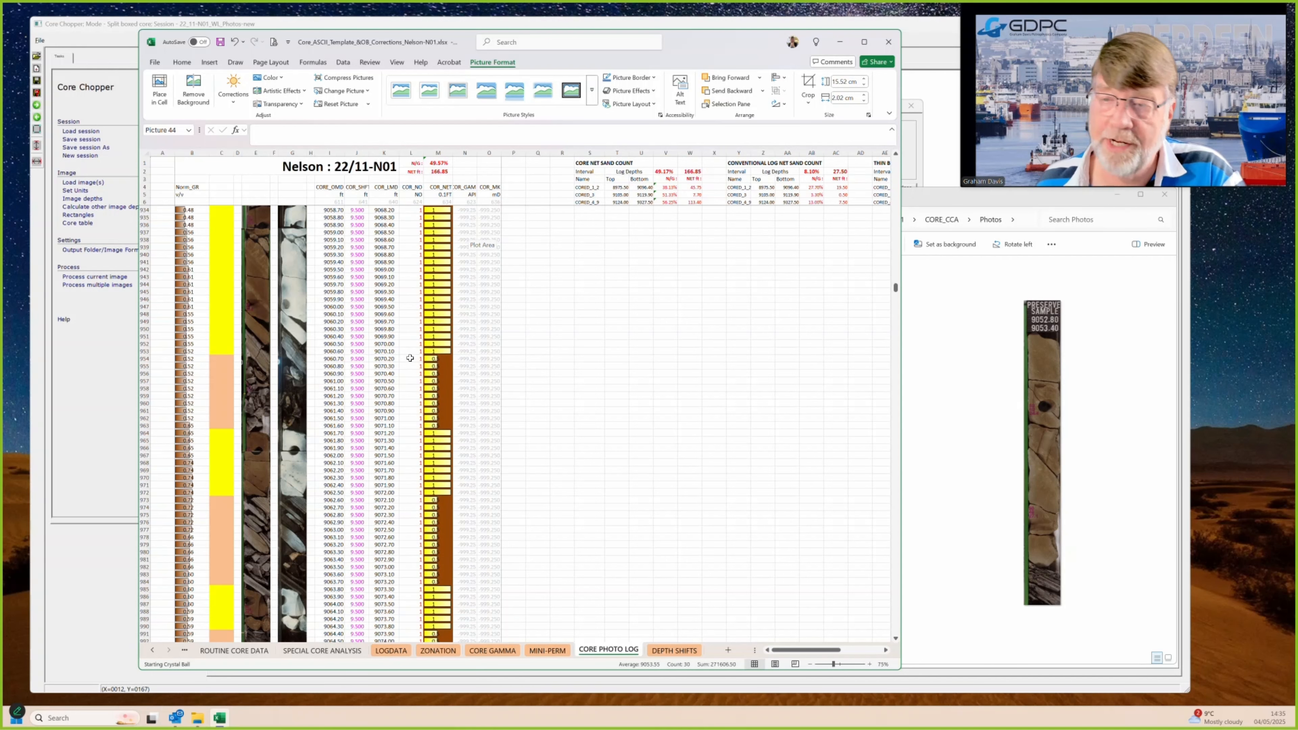
scroll(410, 358, "down", 5)
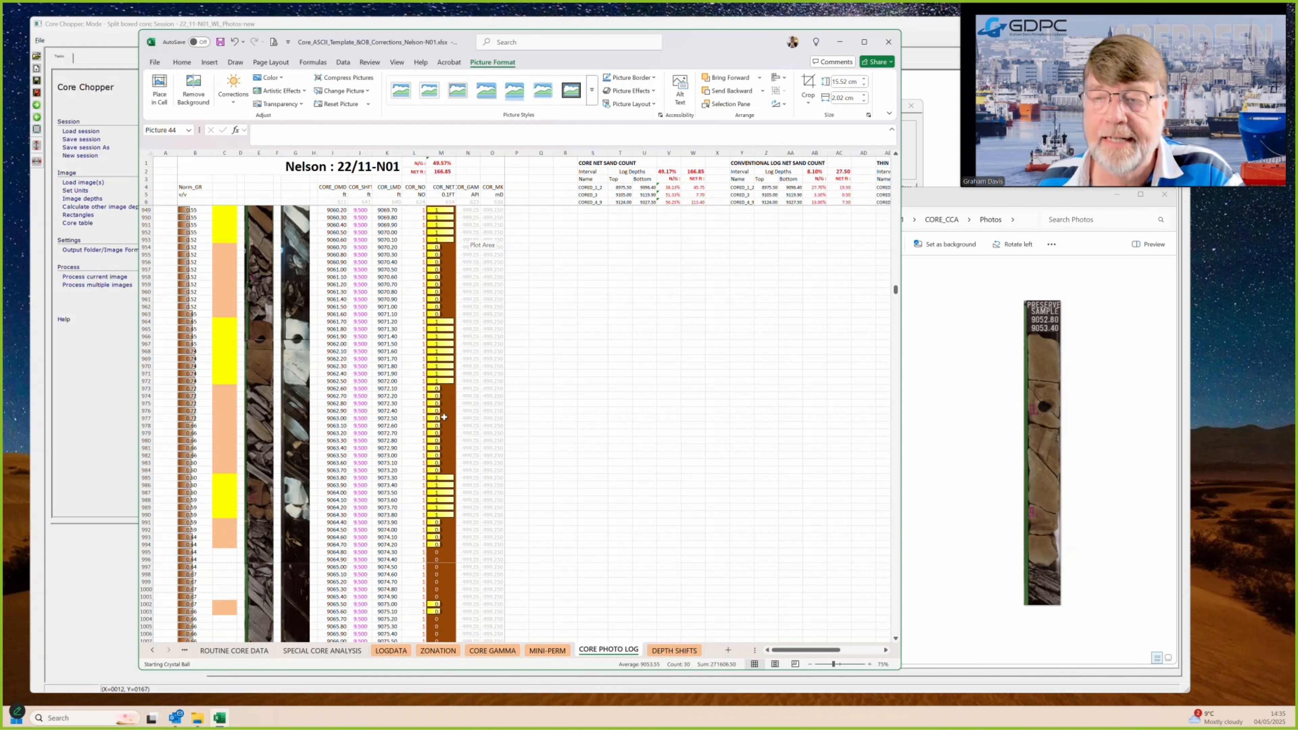
scroll(441, 438, "down", 1)
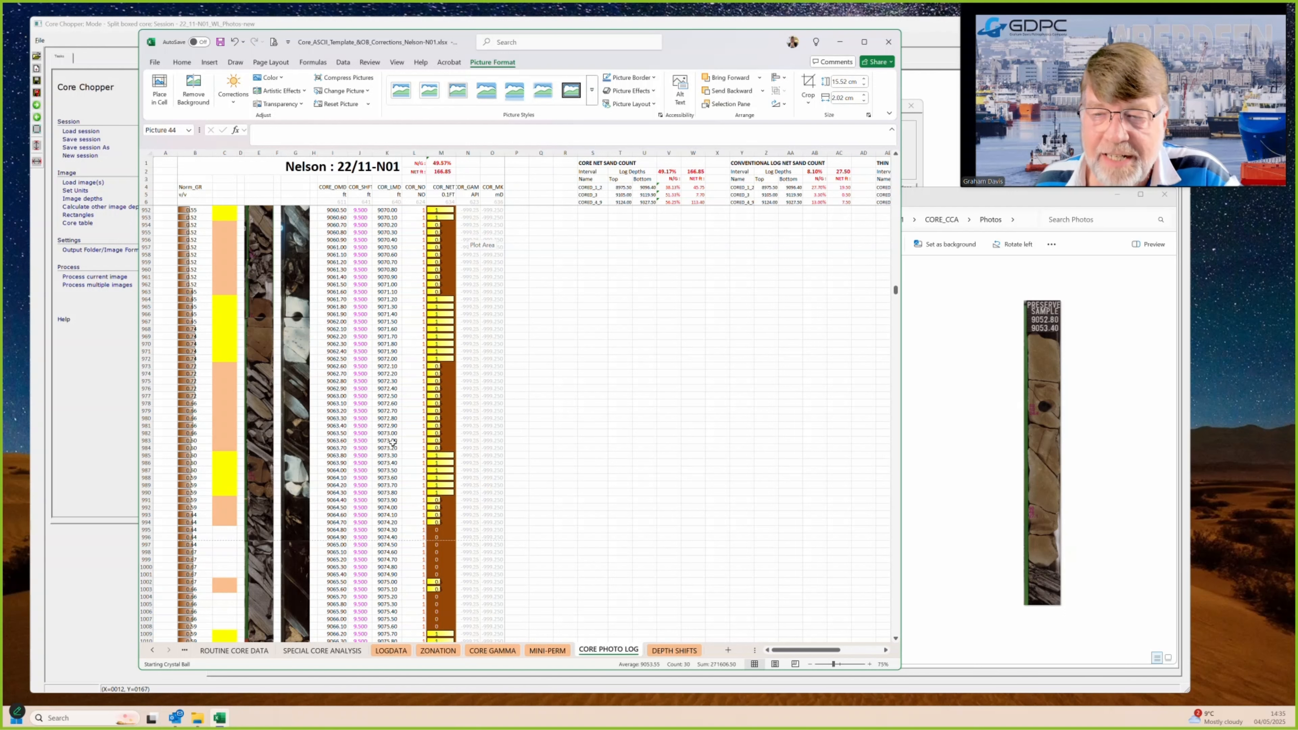
scroll(394, 443, "down", 4)
scroll(421, 414, "down", 4)
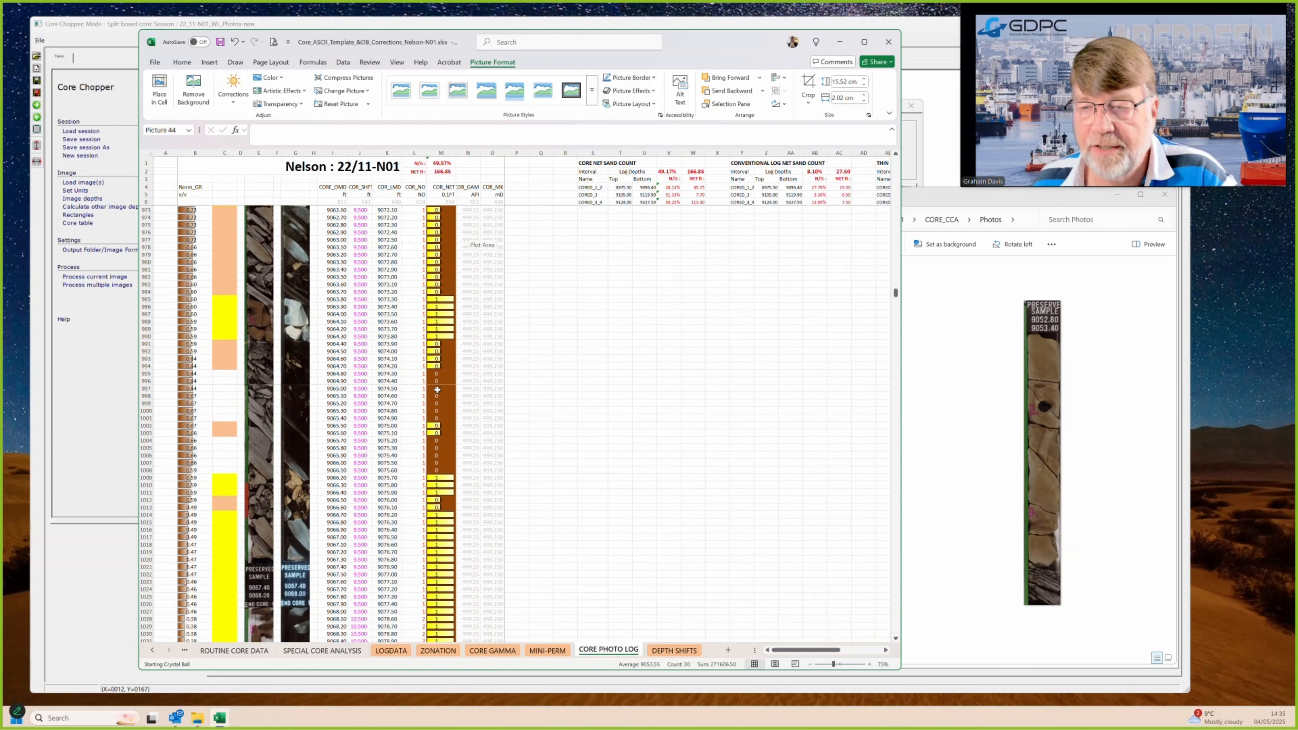
scroll(435, 488, "down", 20)
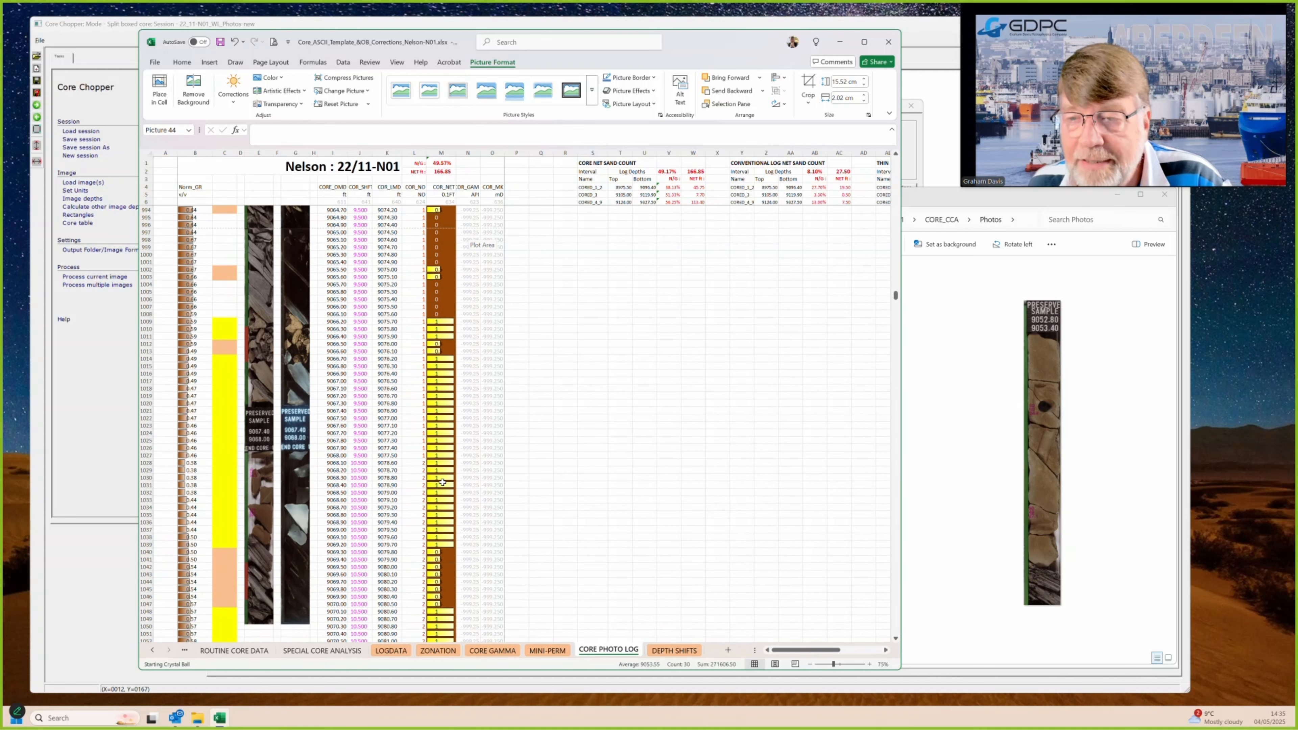
scroll(447, 487, "down", 13)
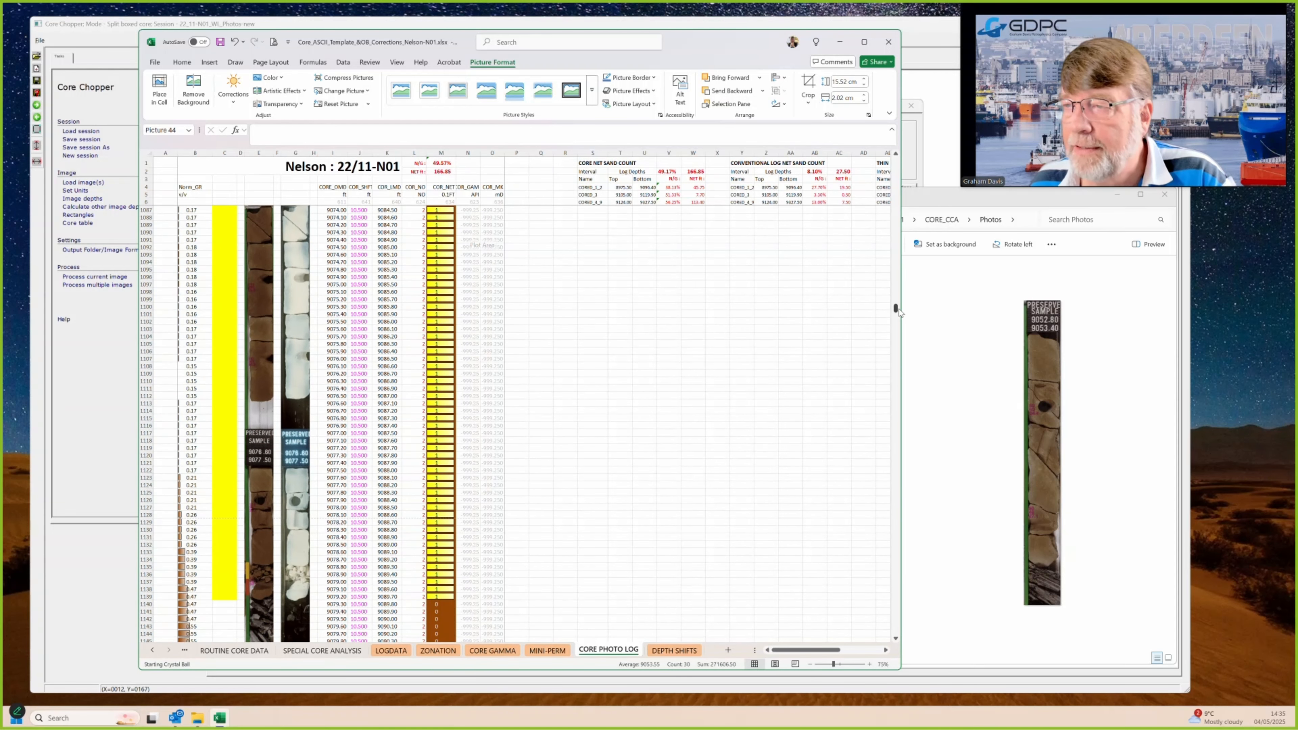
left_click_drag(896, 309, 895, 316)
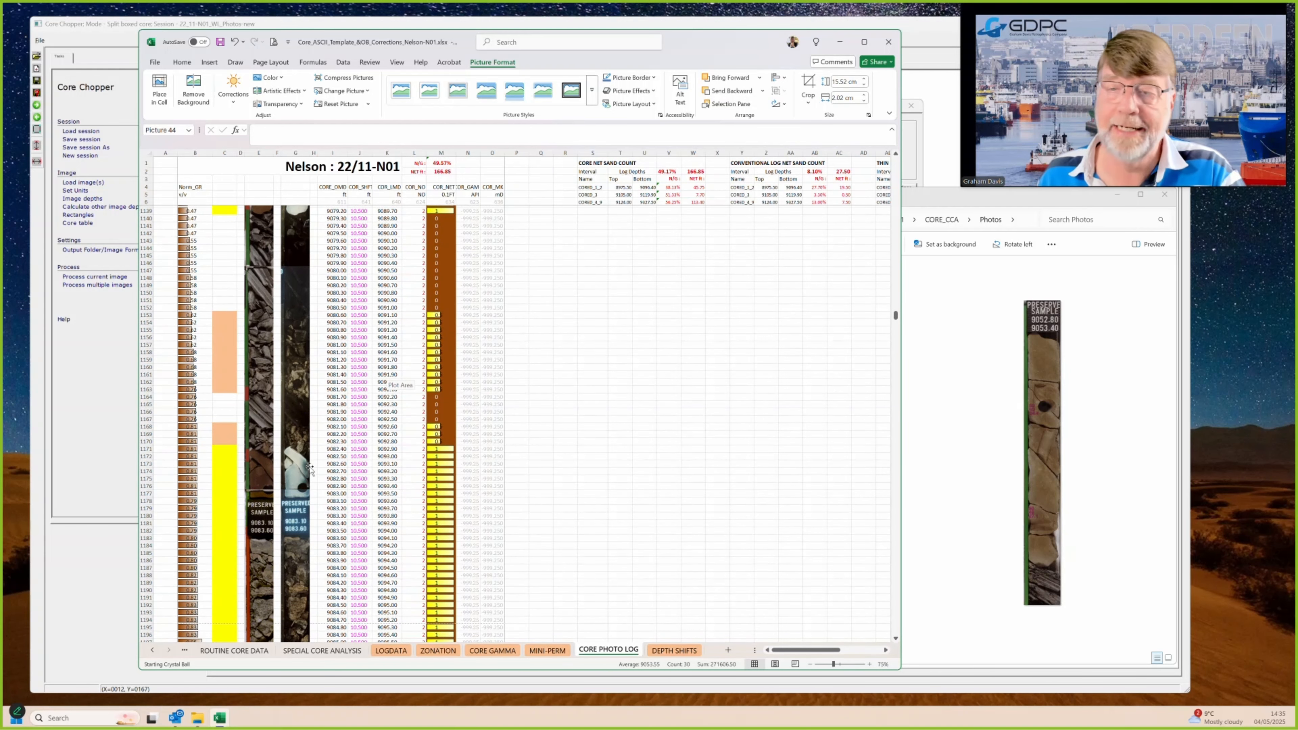
scroll(311, 463, "down", 3)
scroll(316, 467, "up", 2)
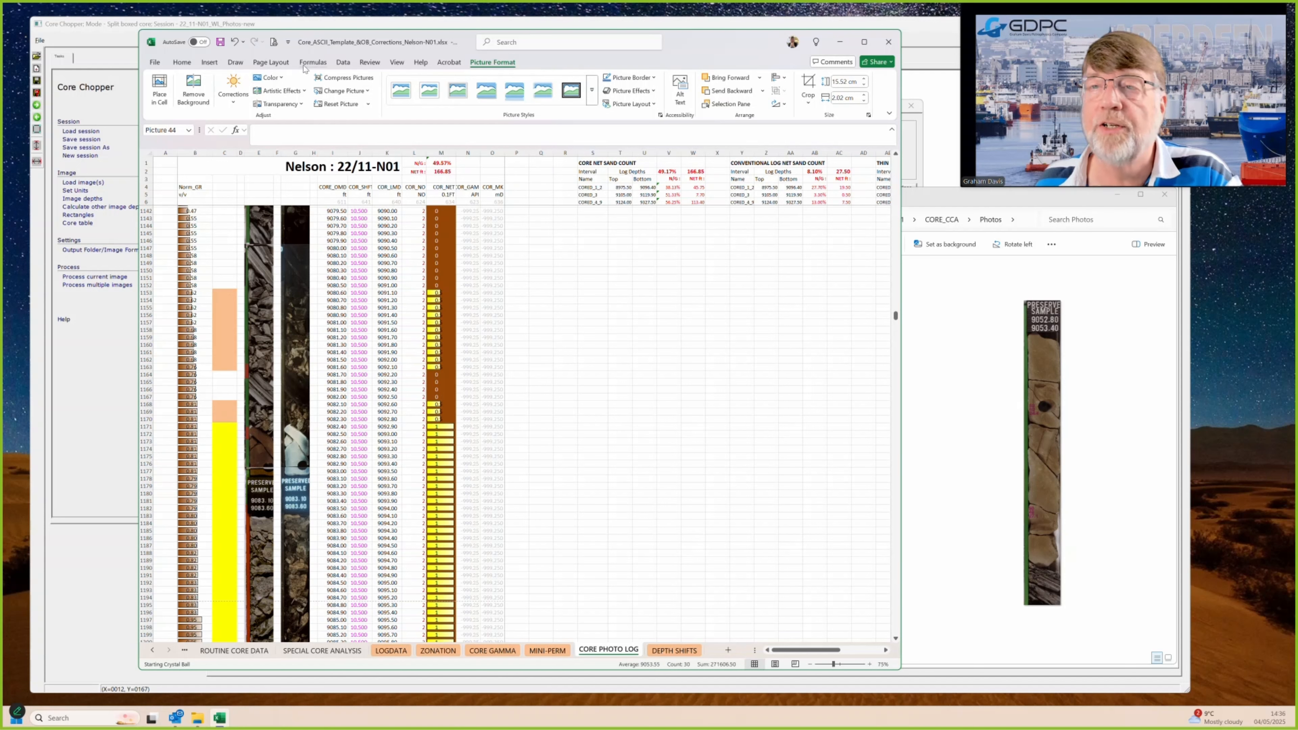
Step: Open the print preview of the core photo log and look through its first pages
left_click(182, 63)
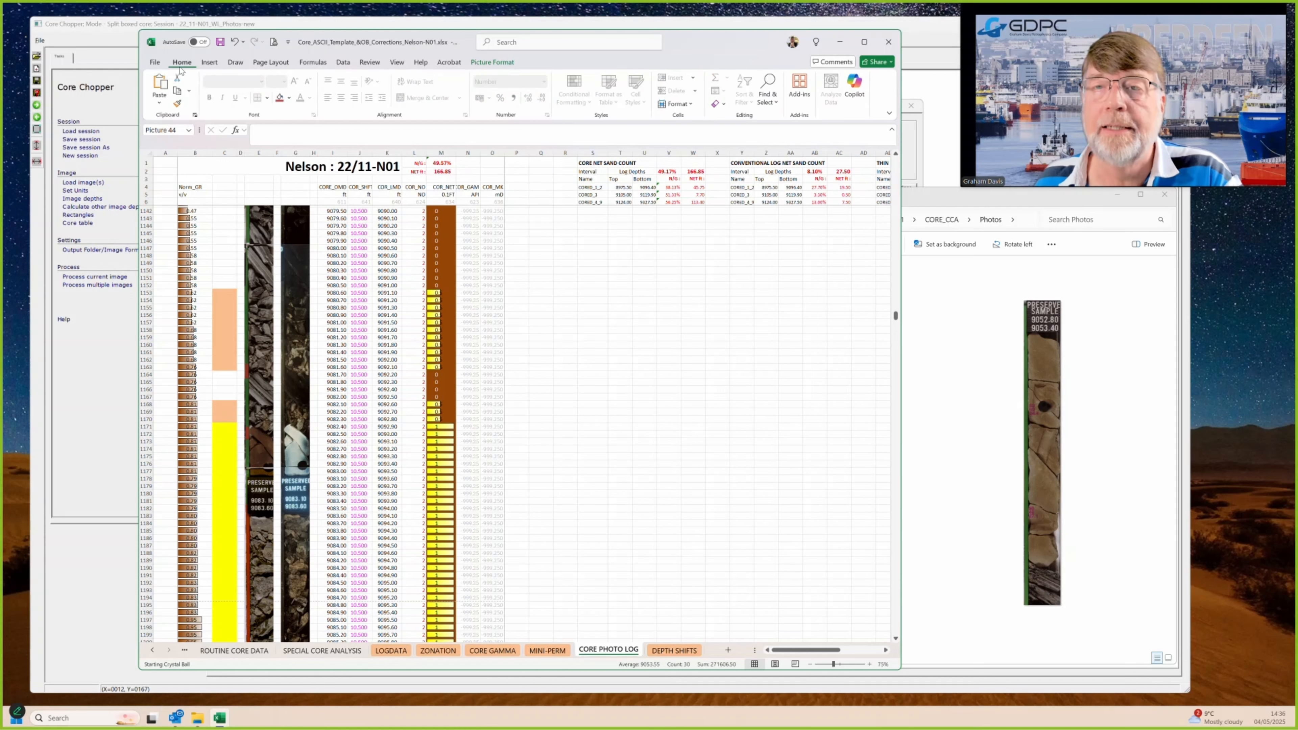
left_click(273, 42)
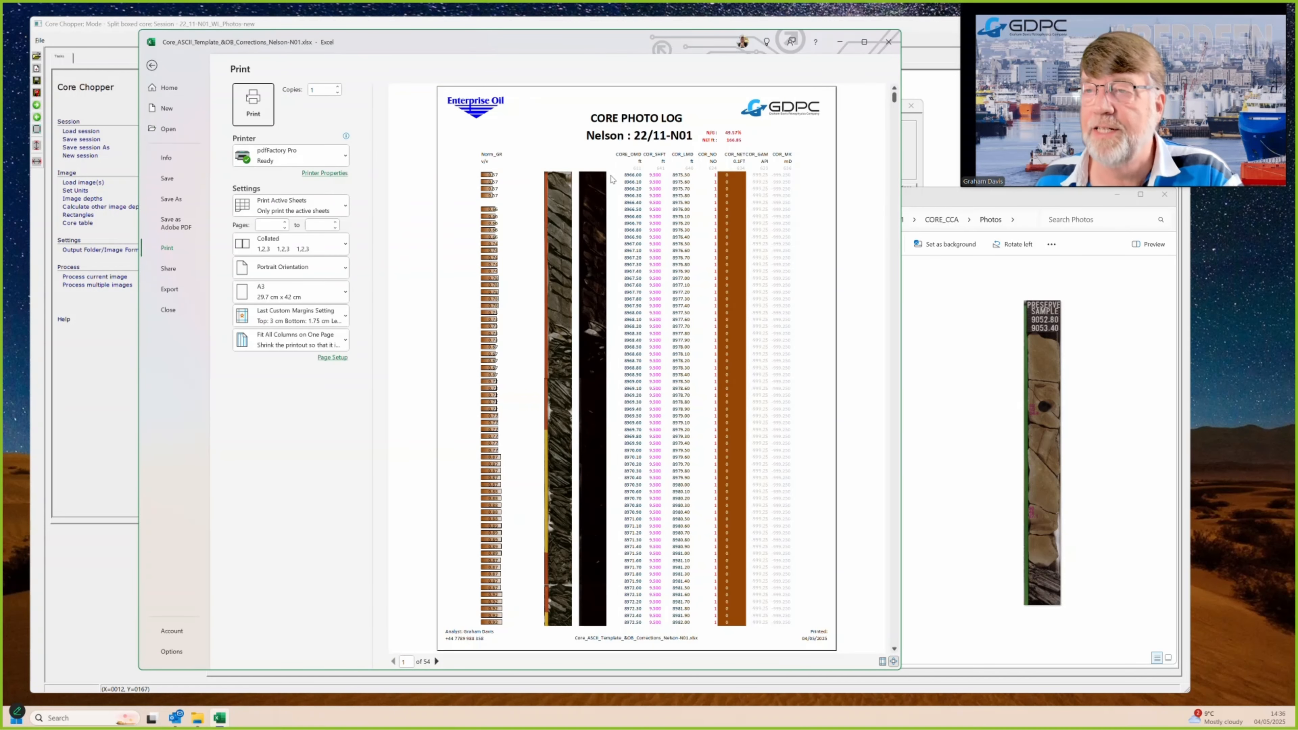
scroll(611, 179, "down", 2)
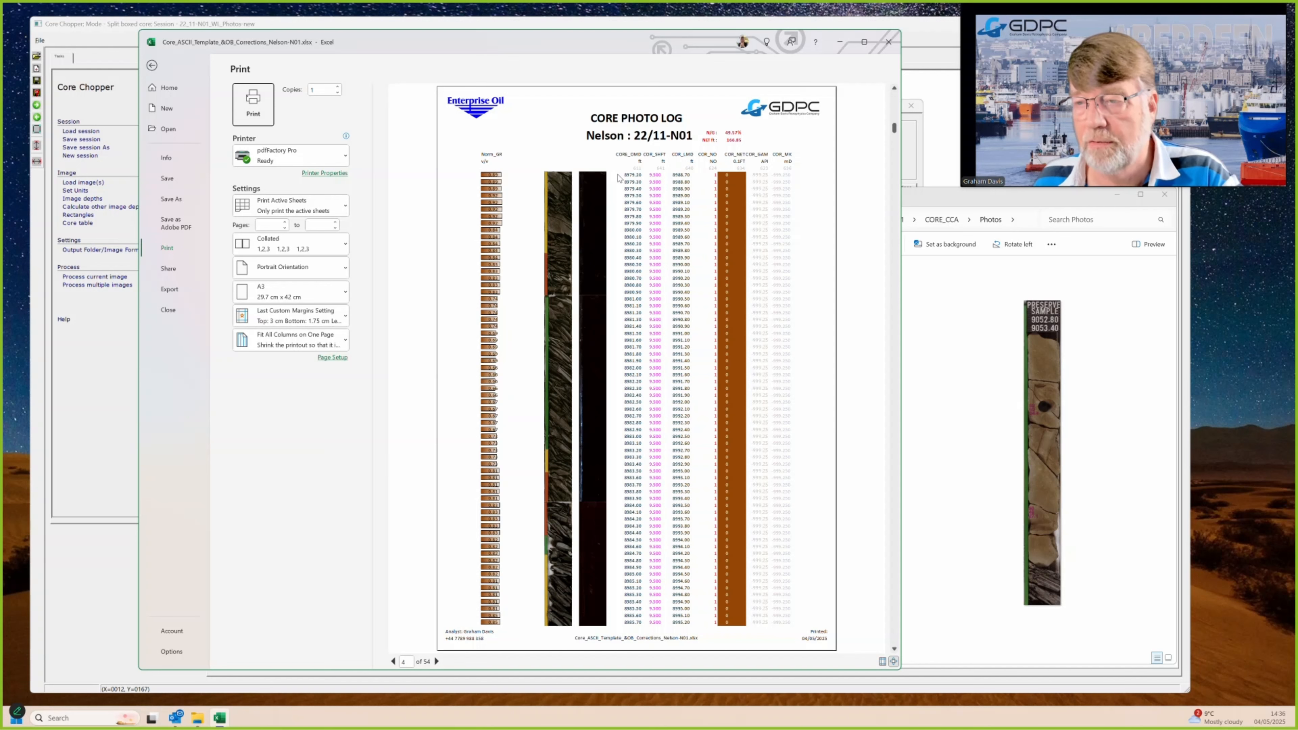
scroll(619, 181, "down", 2)
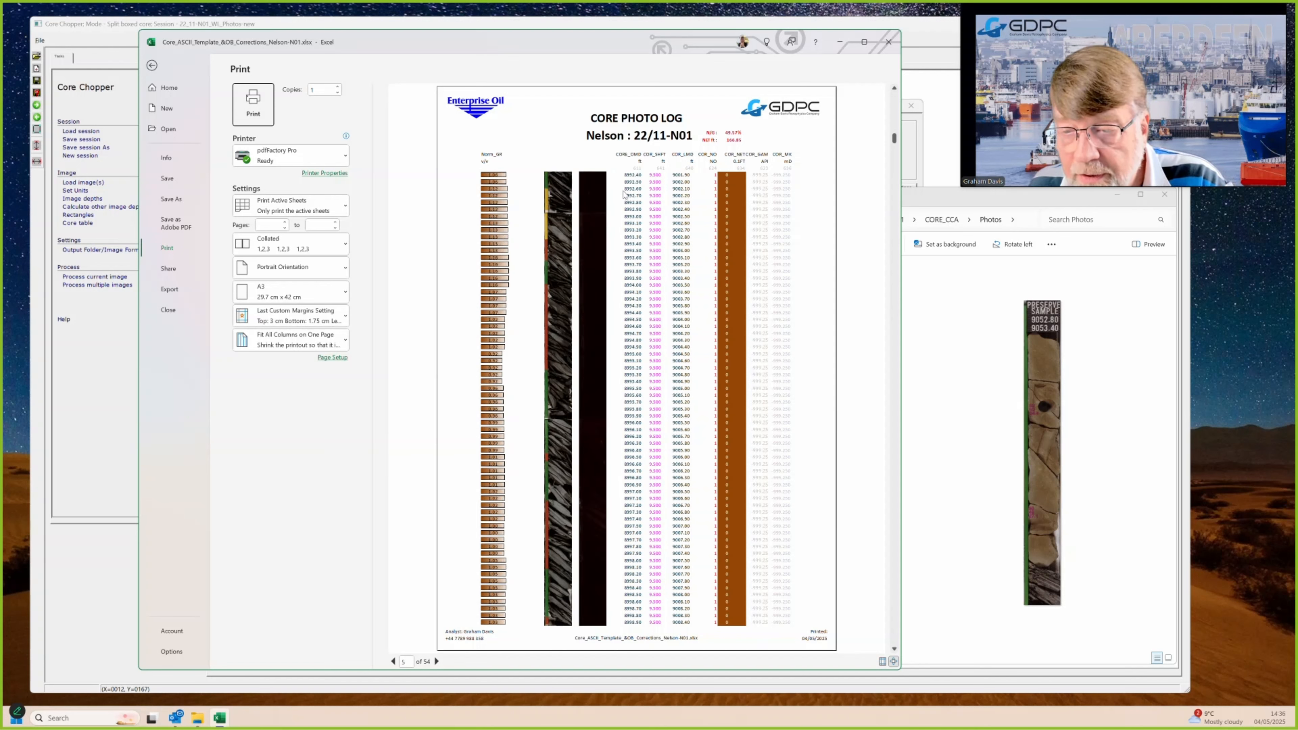
Step: Examine the core strips, net sand flags and preserved samples on the core photo log's preview pages, from about 8993 ft to 9118 ft
scroll(624, 196, "down", 1)
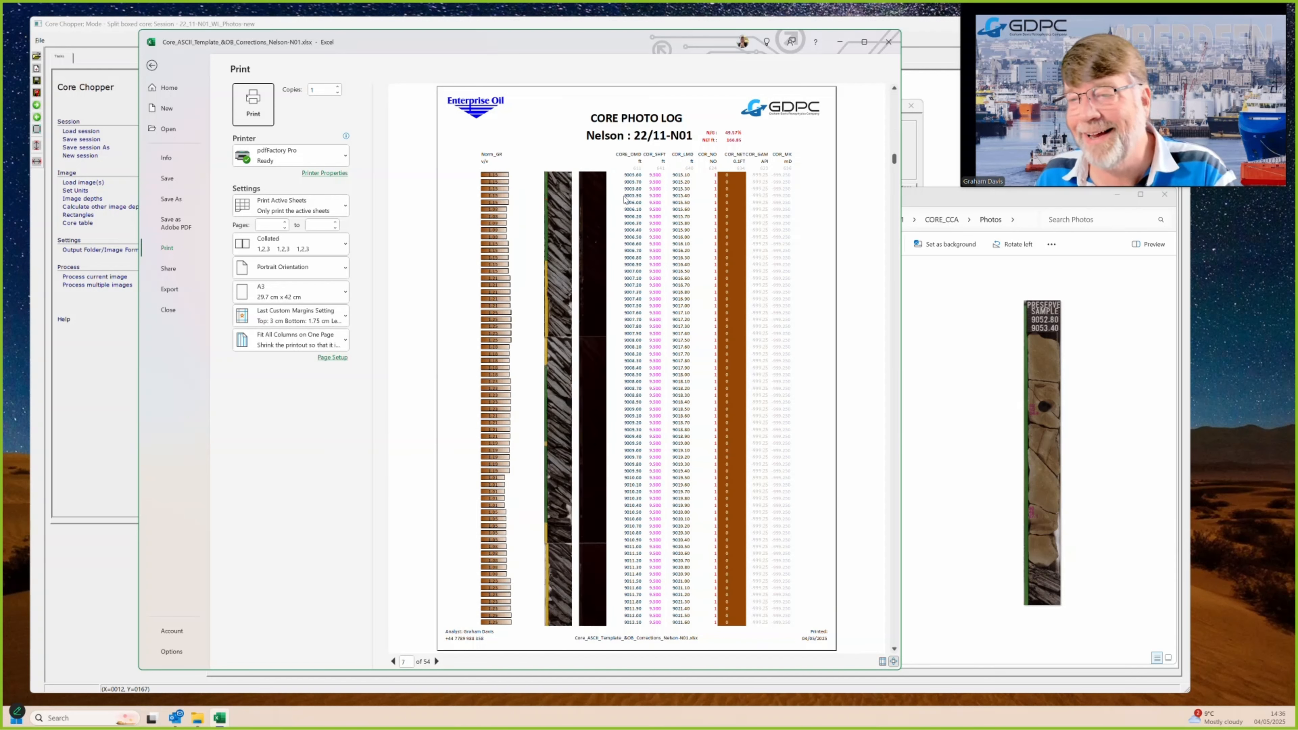
scroll(625, 201, "down", 1)
scroll(625, 201, "down", 3)
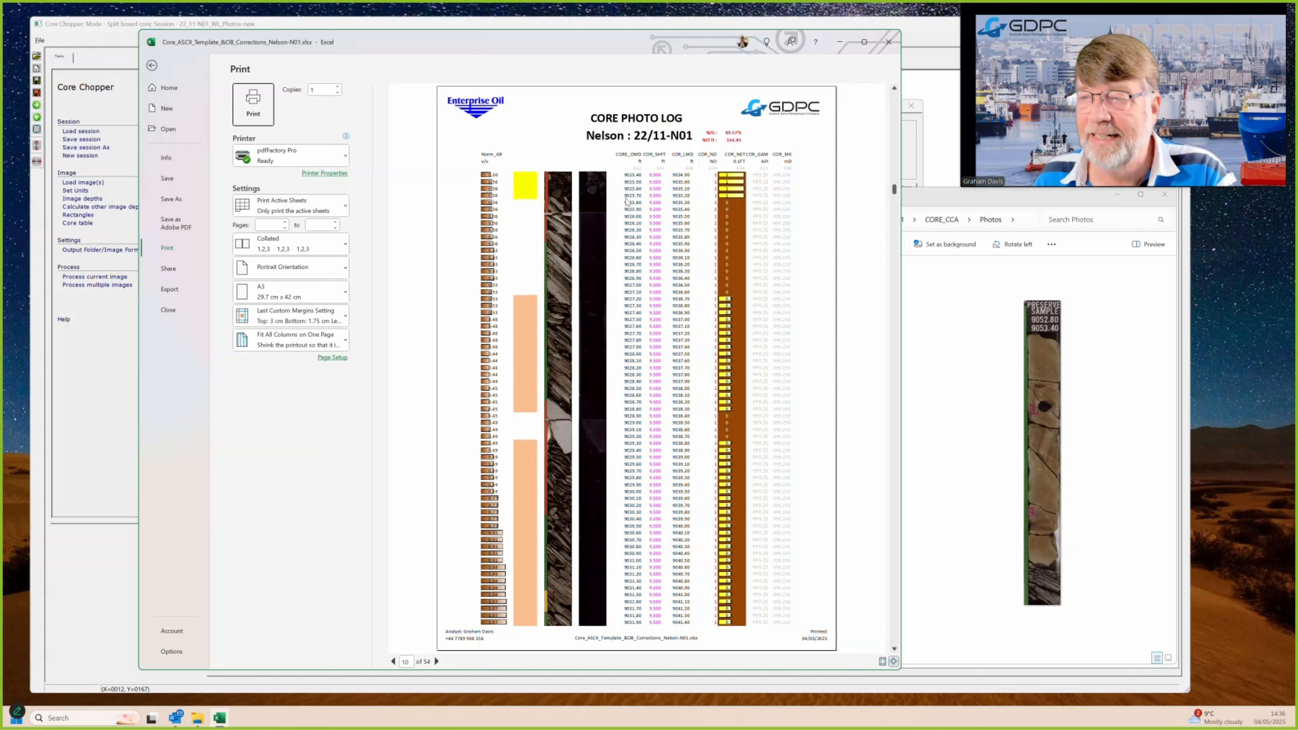
scroll(626, 255, "down", 1)
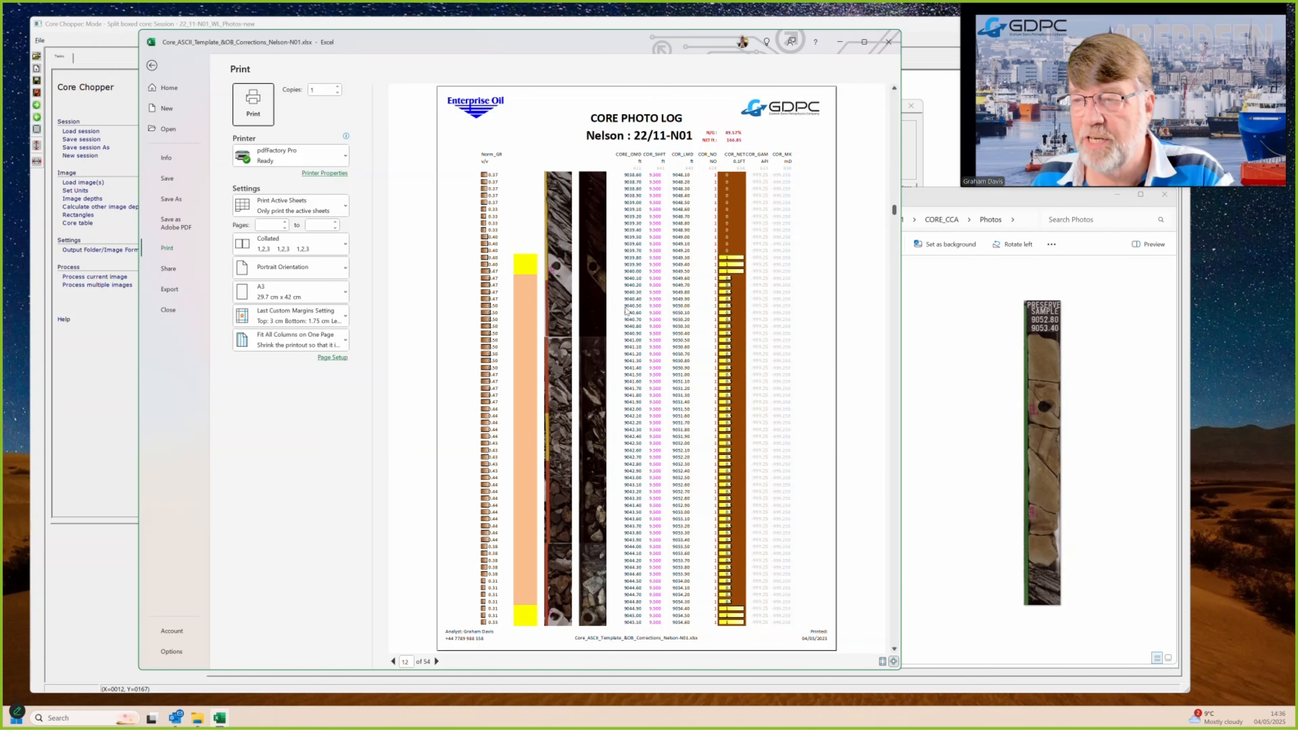
scroll(707, 308, "down", 1)
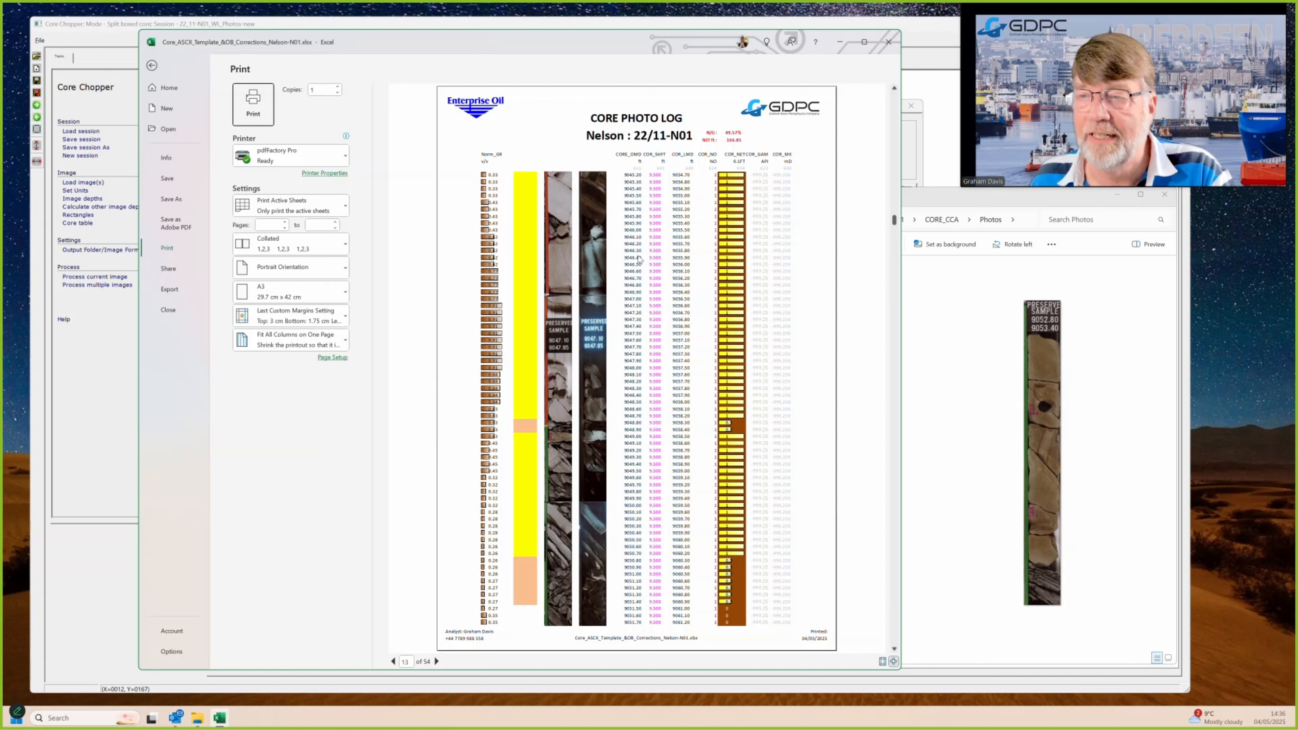
scroll(638, 258, "down", 4)
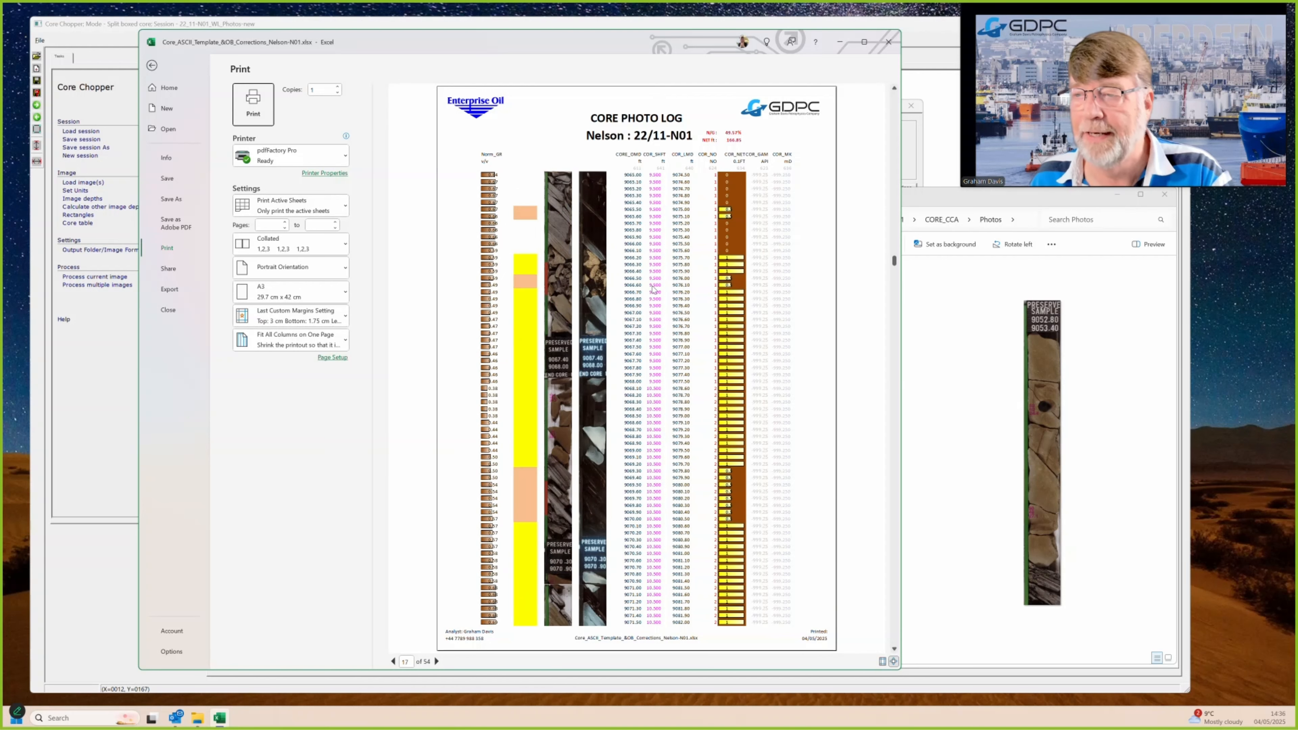
scroll(654, 289, "down", 1)
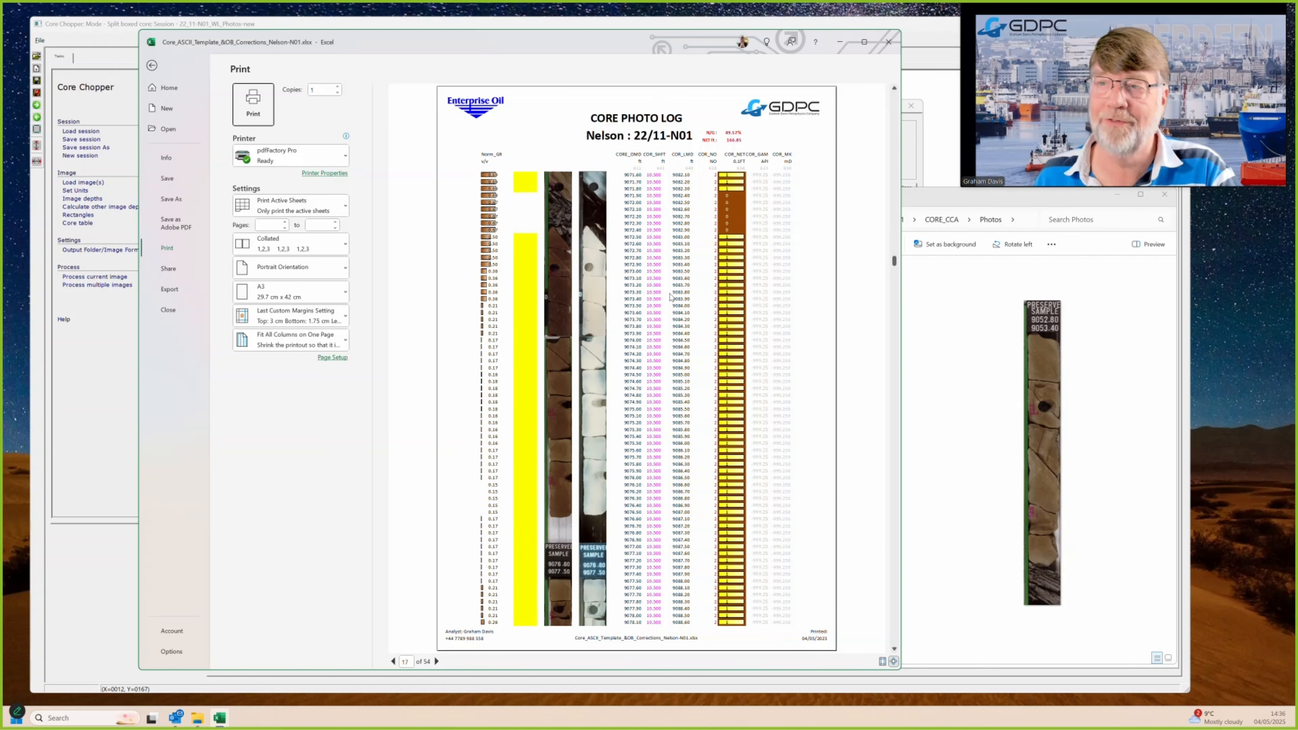
scroll(671, 292, "down", 1)
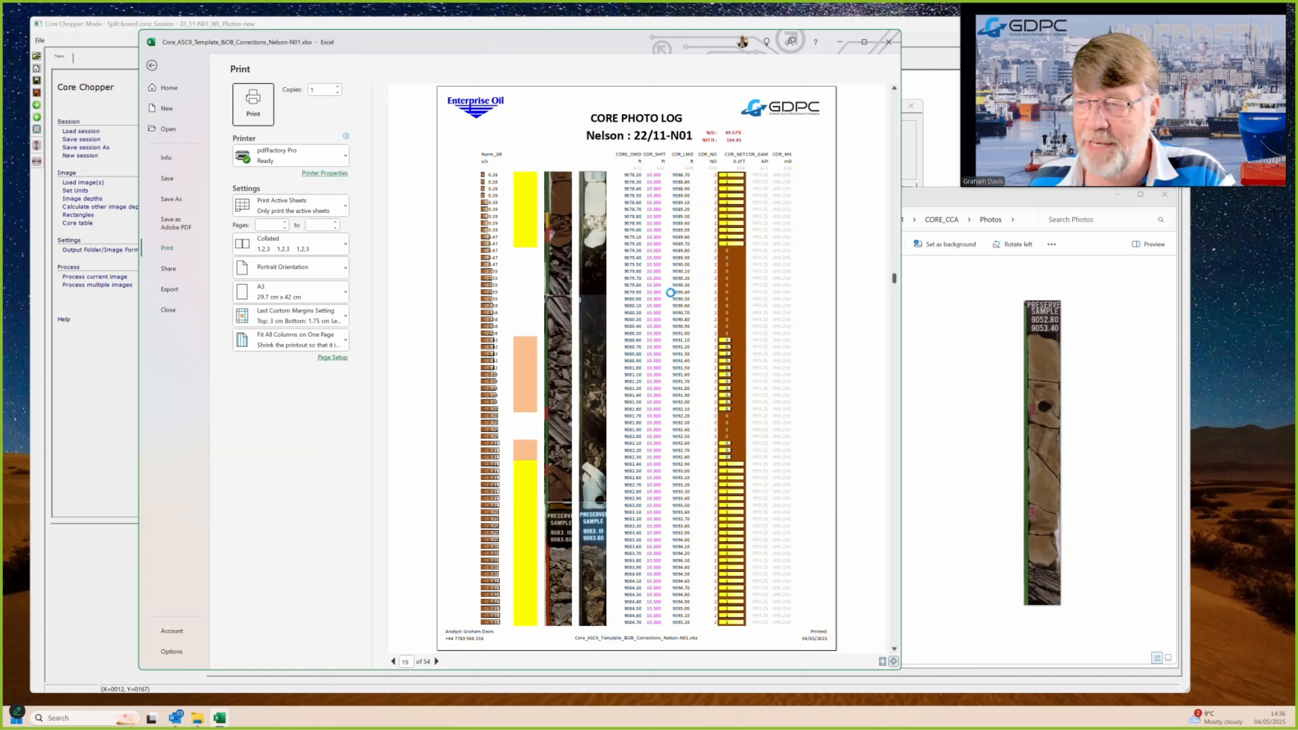
scroll(670, 292, "down", 1)
scroll(671, 298, "down", 3)
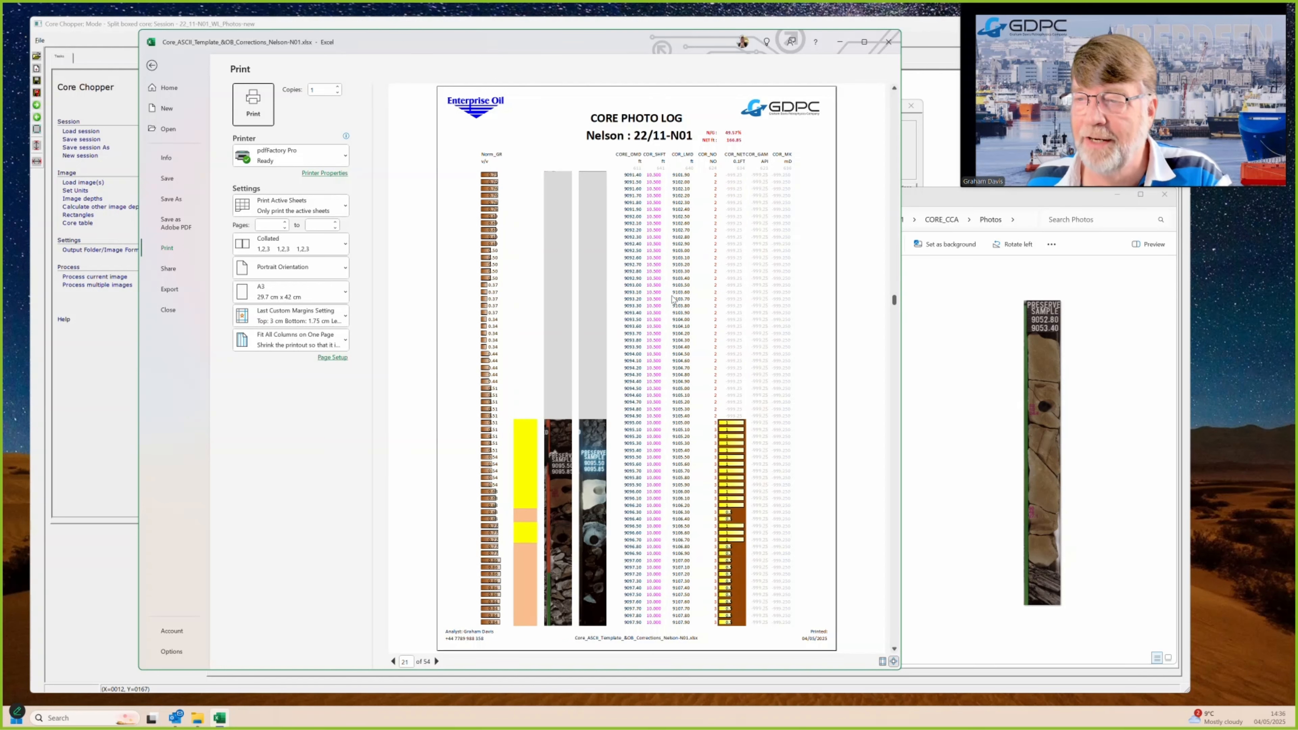
scroll(674, 299, "down", 1)
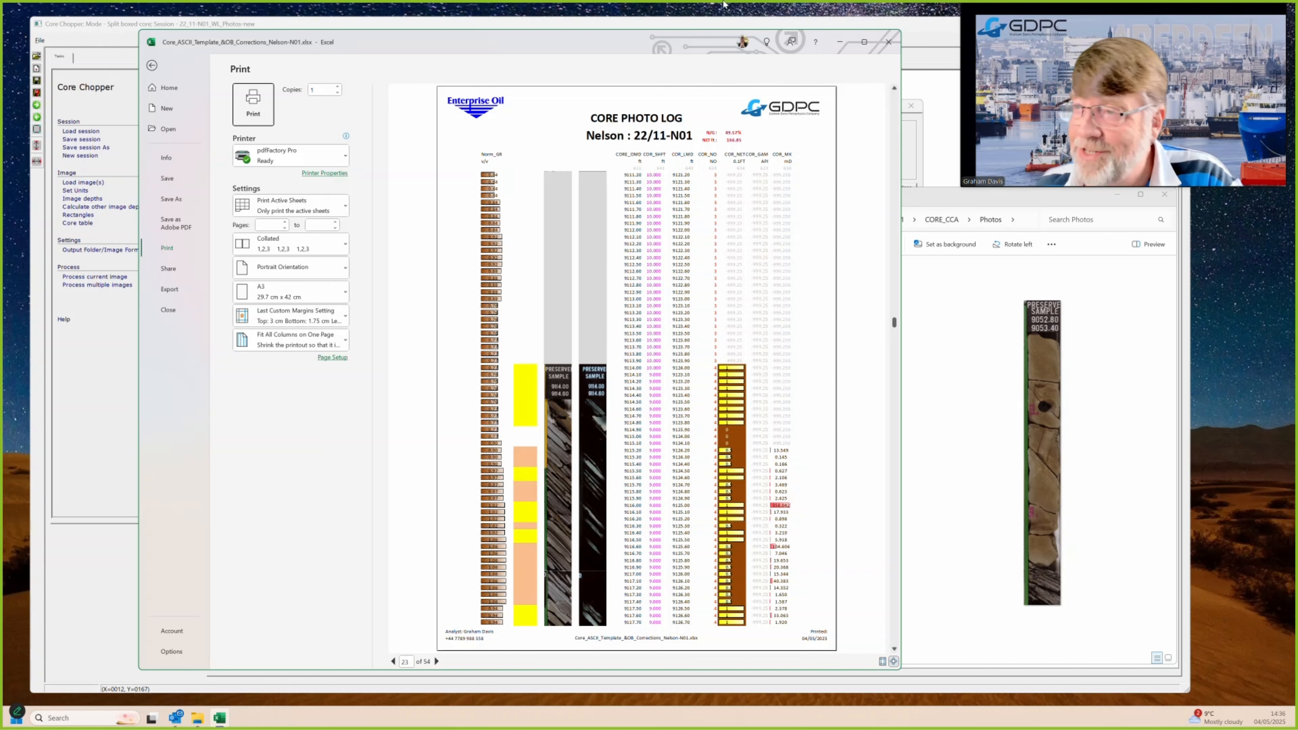
Step: Switch to the Photos folder and preview the white-light and UV core plates, viewing pages 101, 102, 109, 111, 103, 104, 106 and 116
left_click(842, 43)
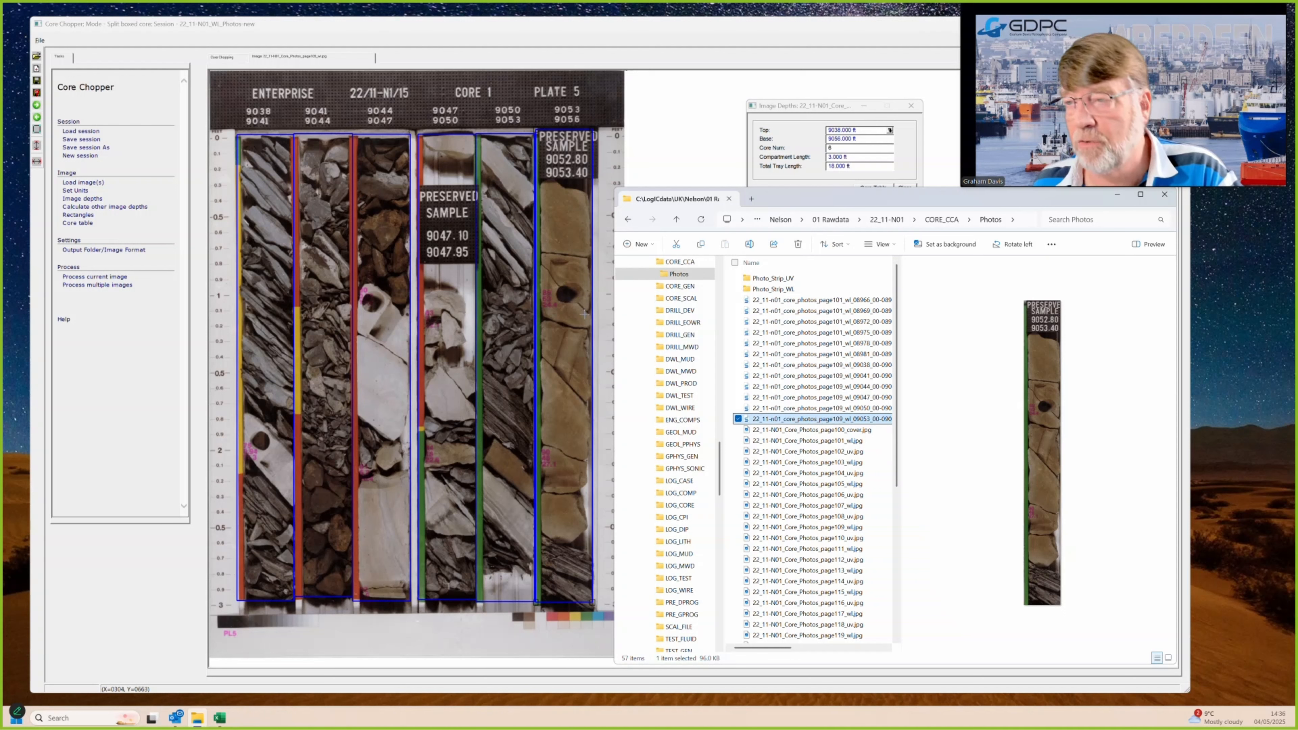
left_click(814, 440)
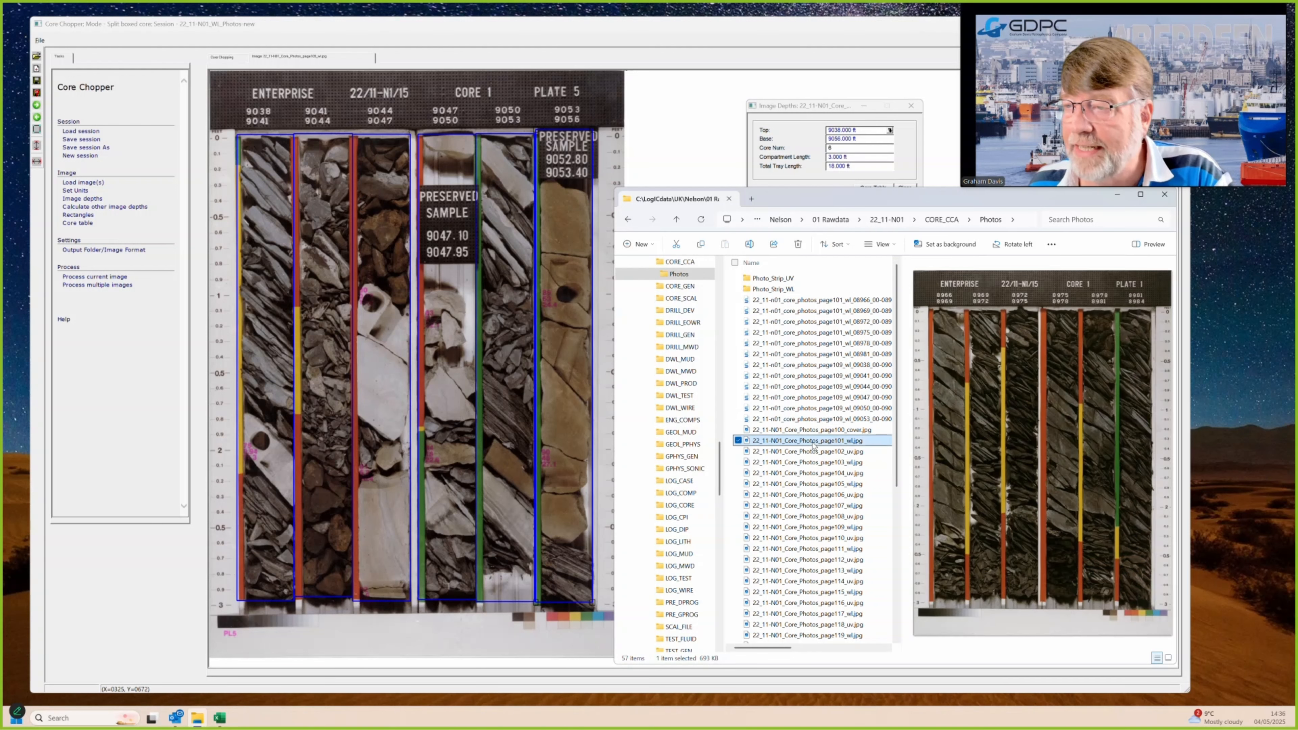
left_click(828, 452)
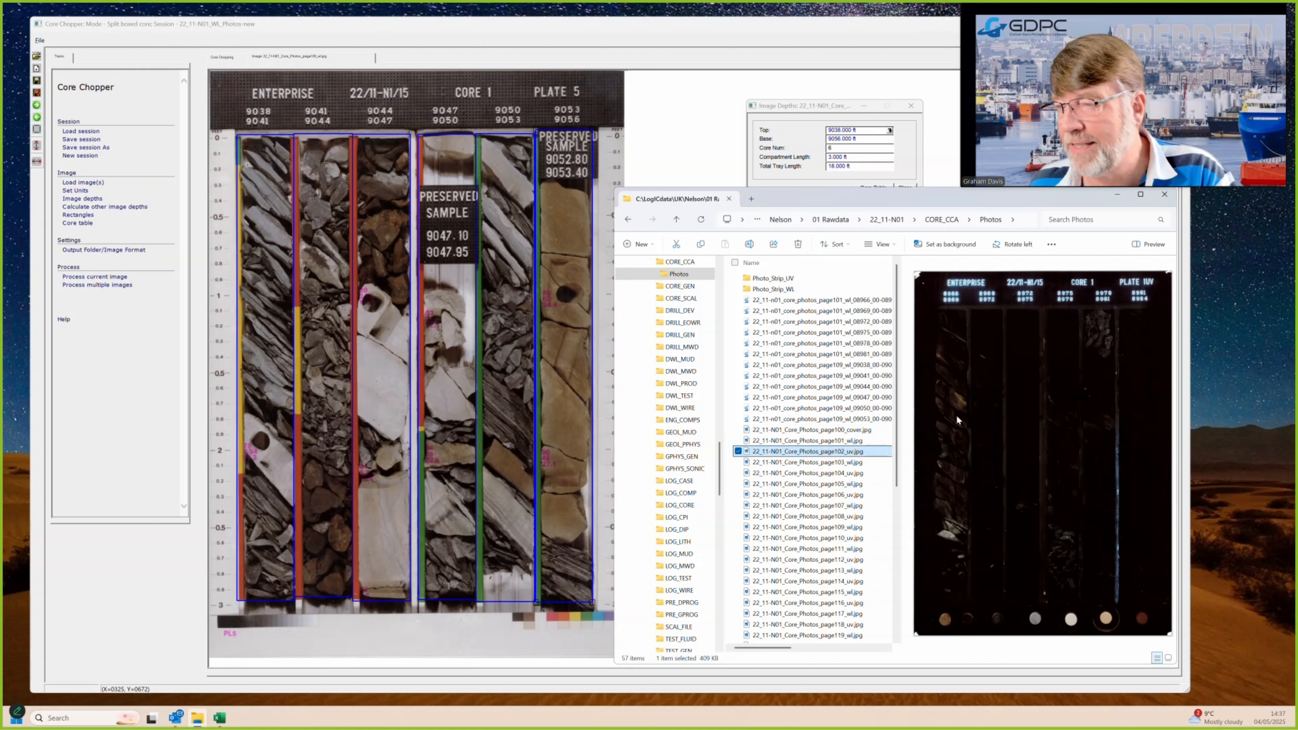
left_click(837, 527)
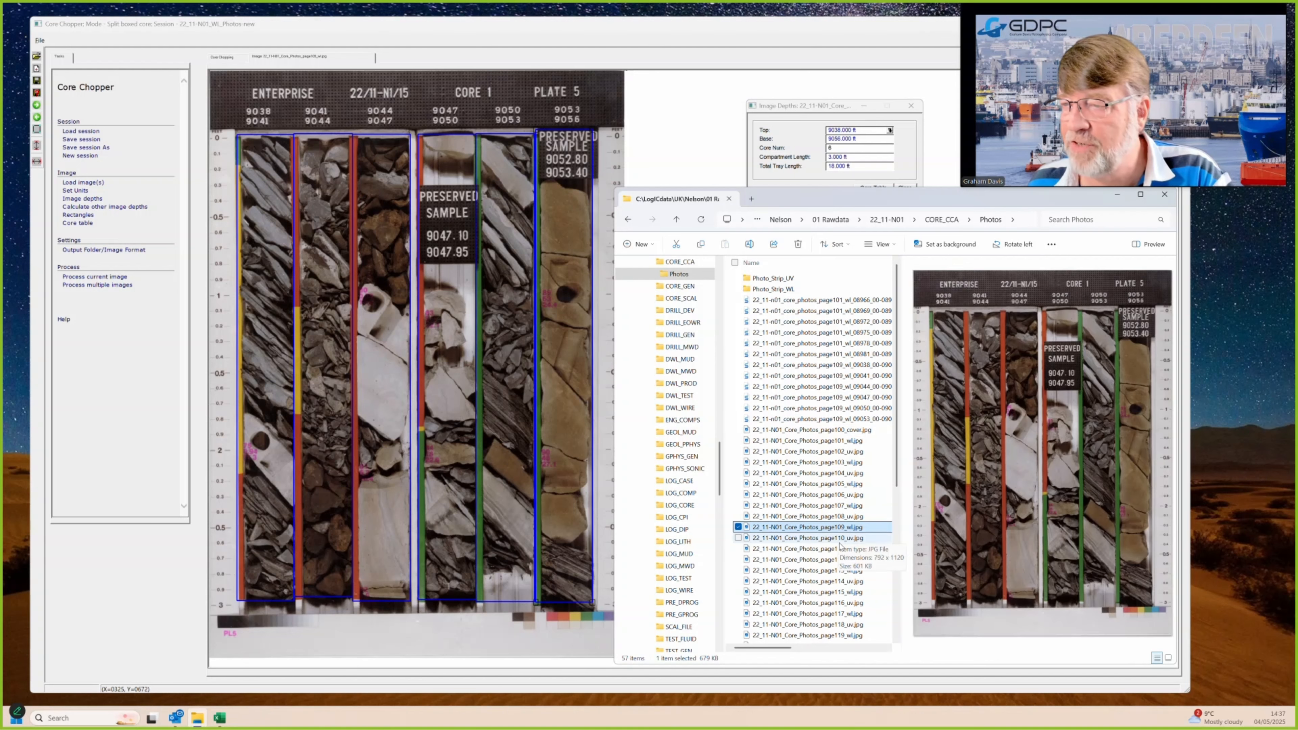
left_click(839, 549)
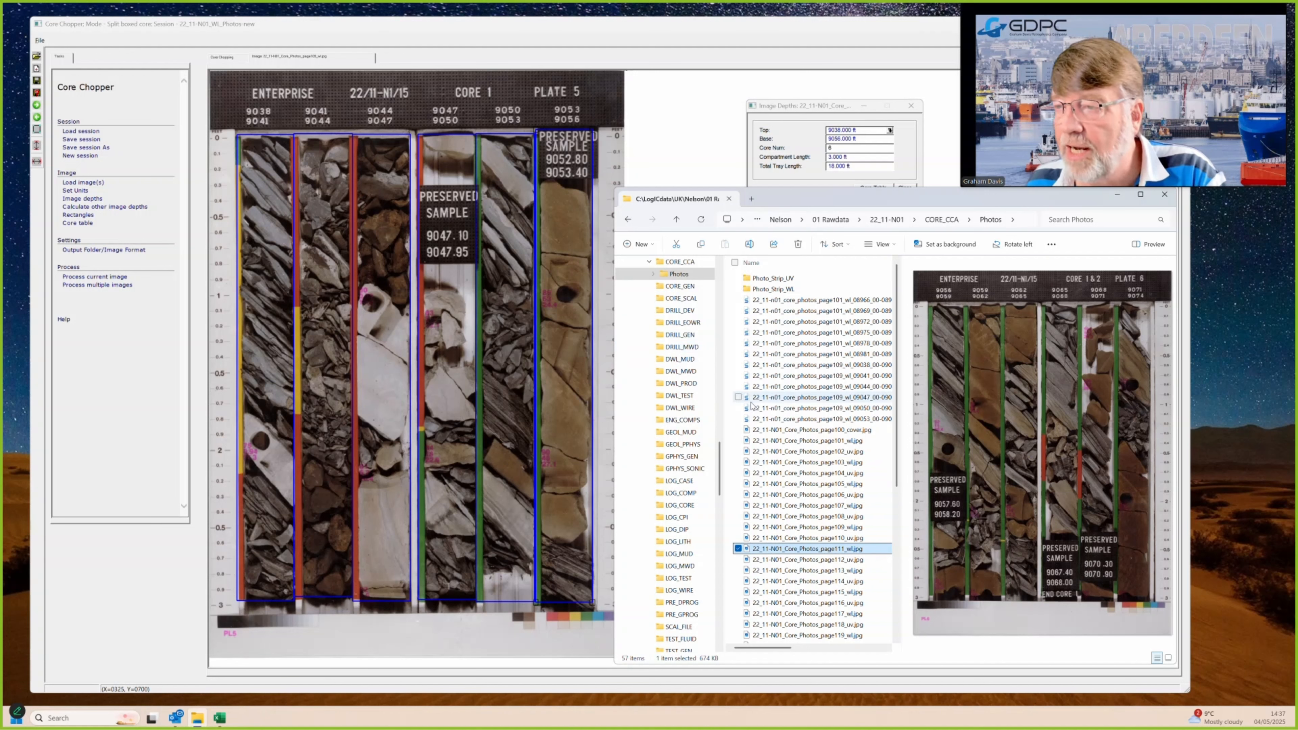
left_click(785, 462)
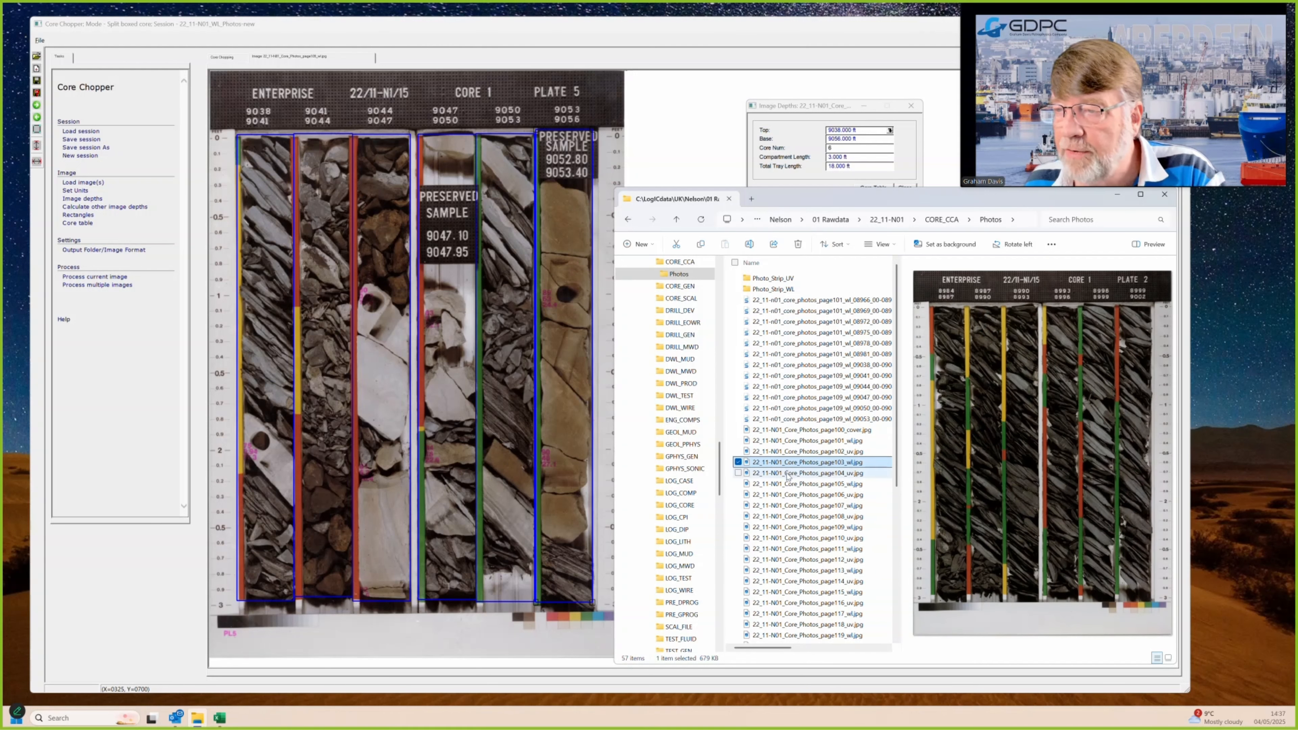
left_click(787, 474)
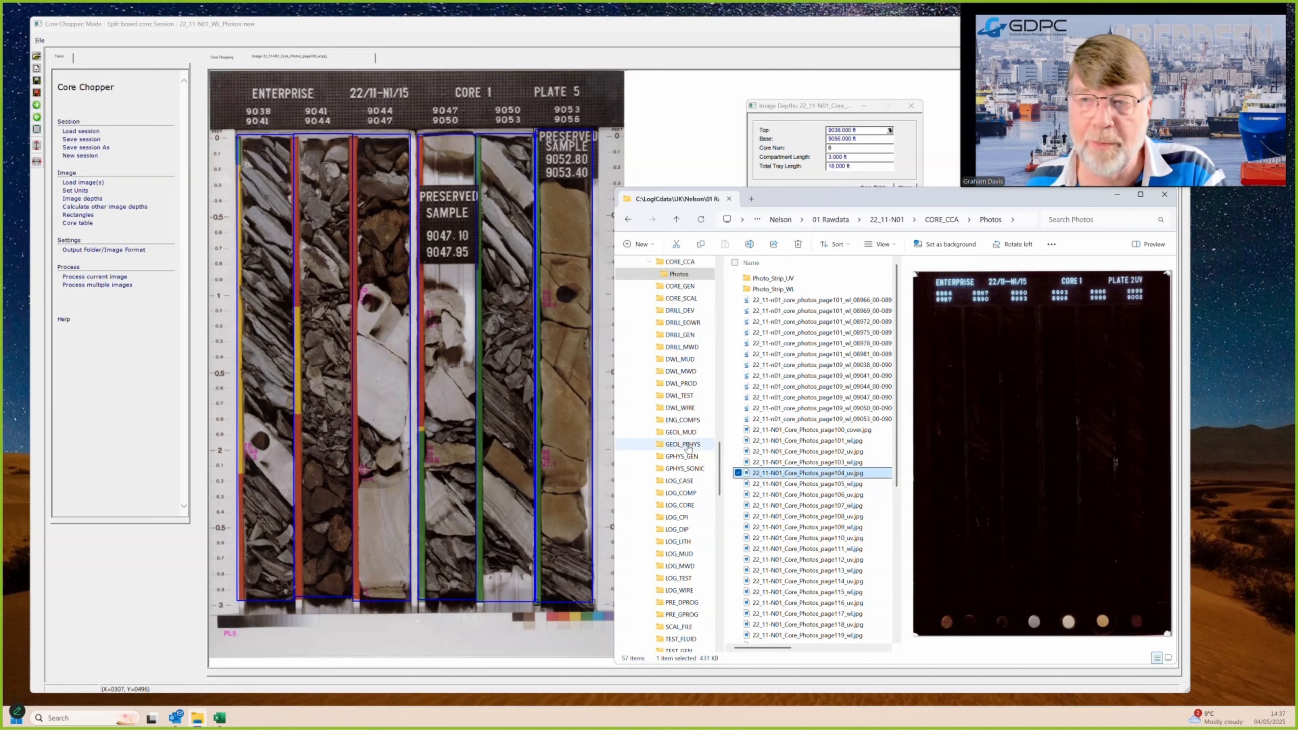
left_click(792, 497)
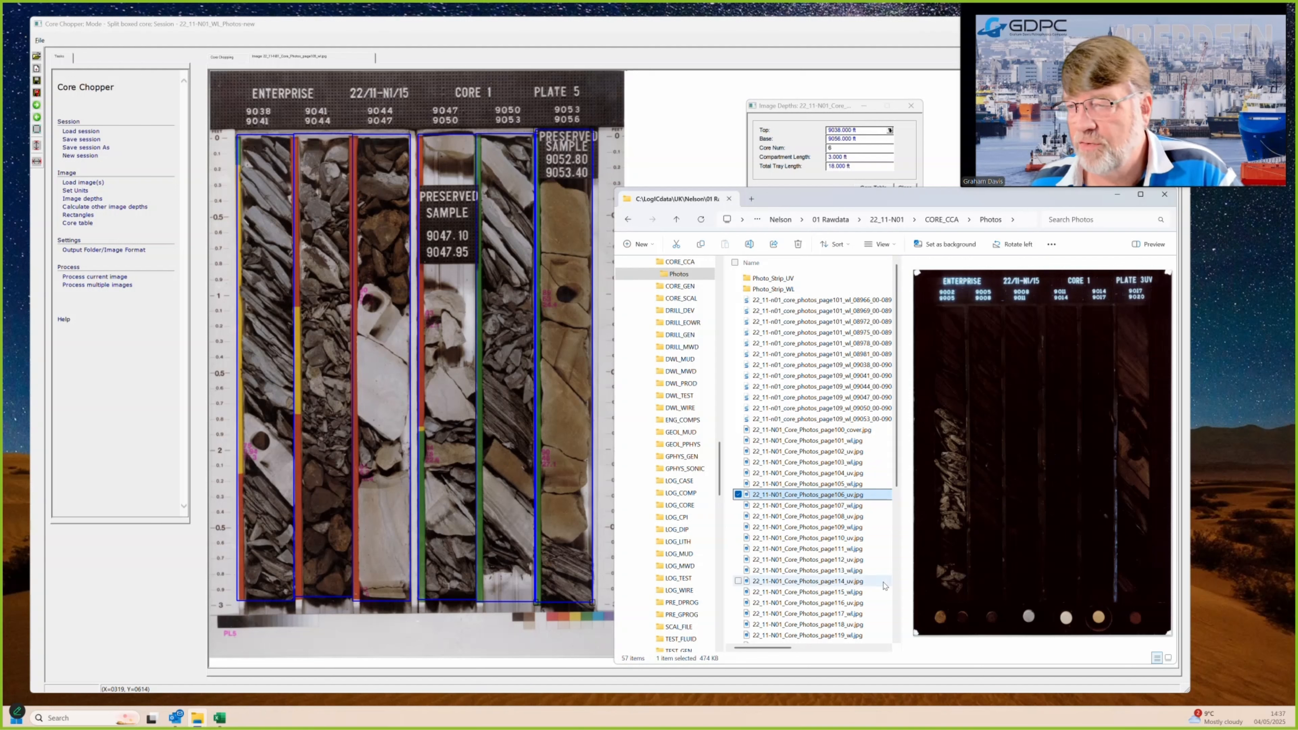
left_click(851, 604)
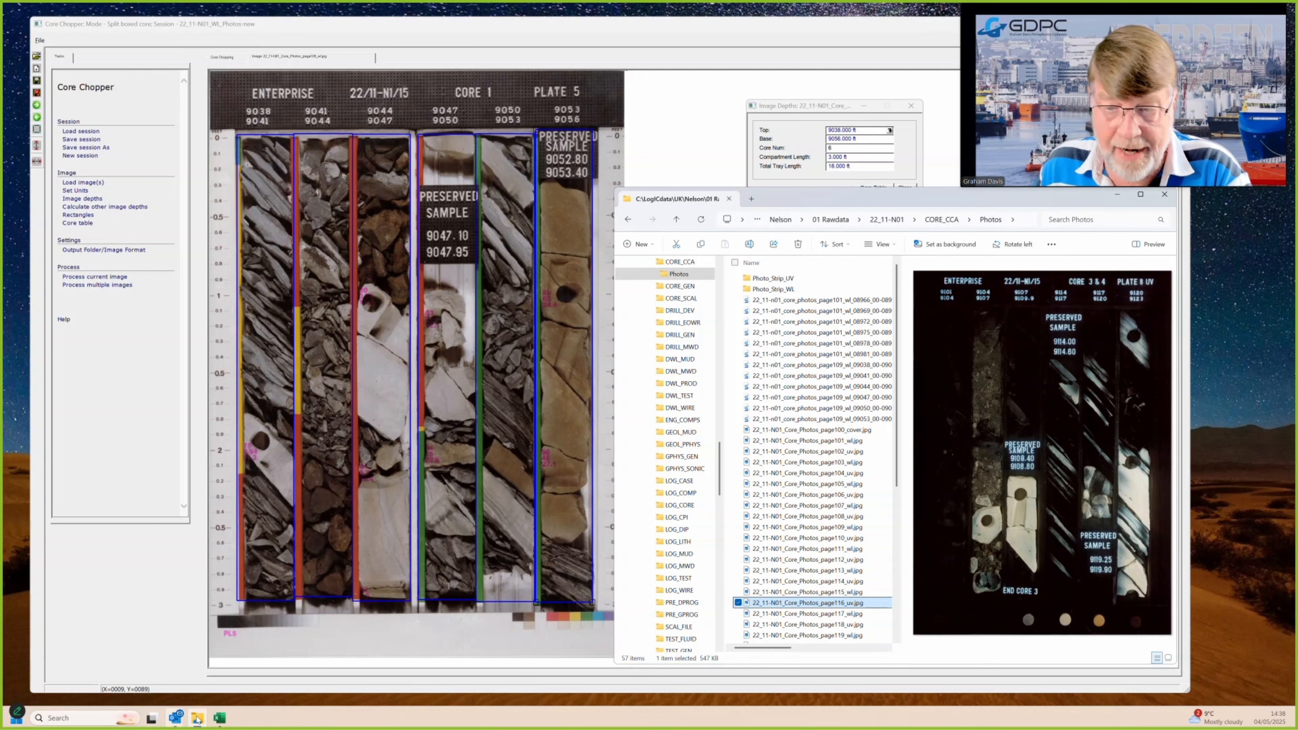
Step: Return to the Excel print preview and look through the core photo log's deeper pages, down to about 9170 ft
left_click(223, 719)
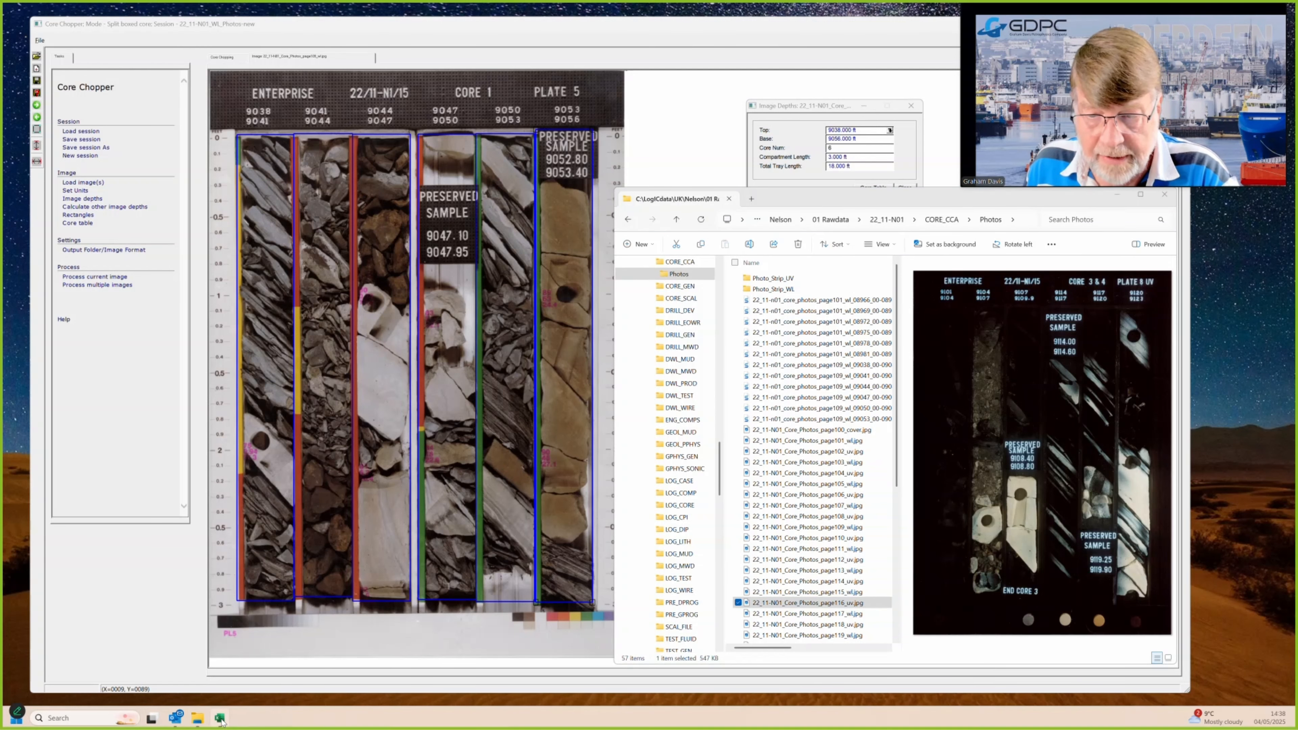
scroll(681, 296, "down", 6)
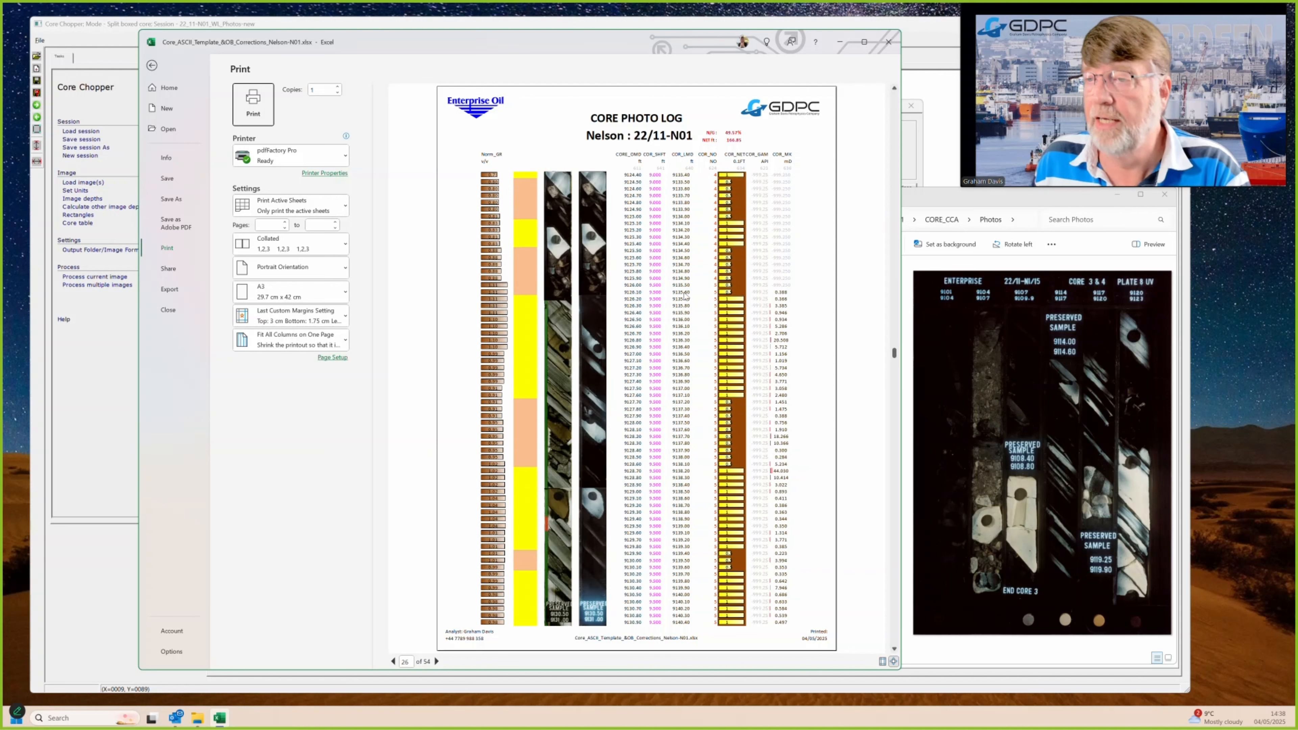
scroll(679, 306, "down", 1)
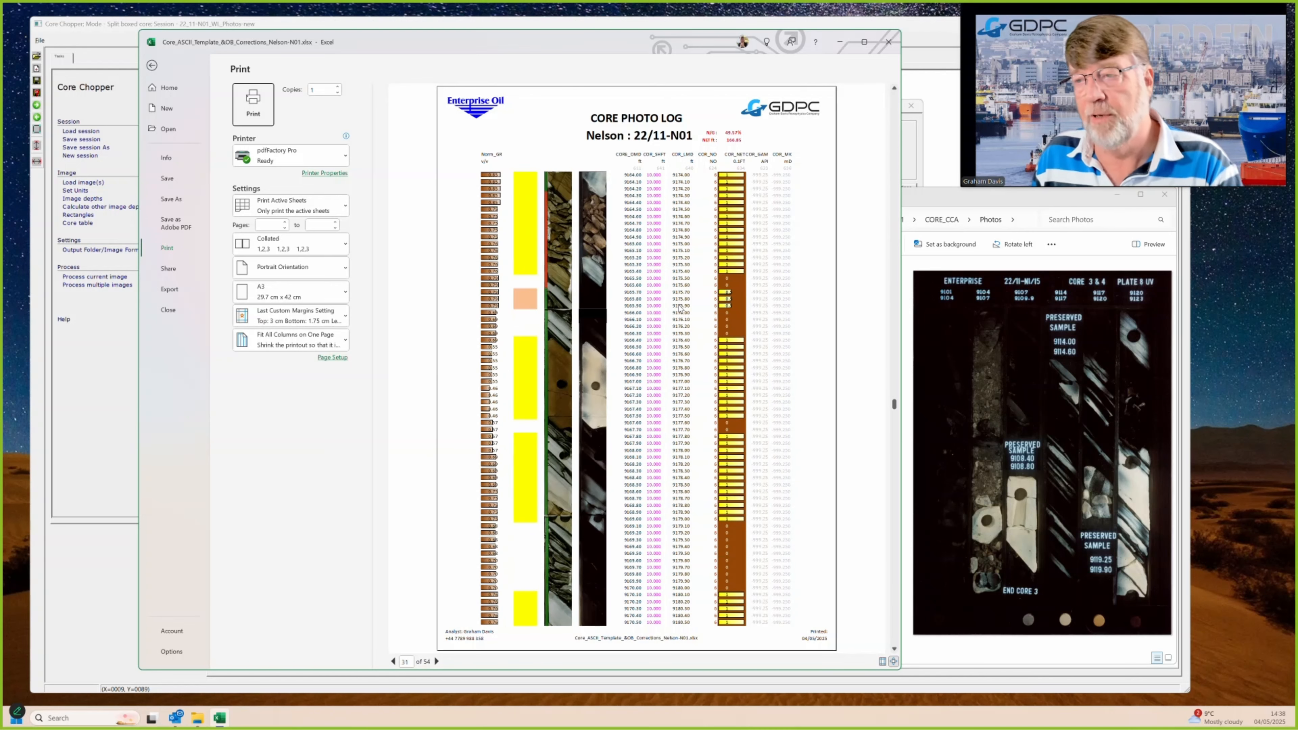